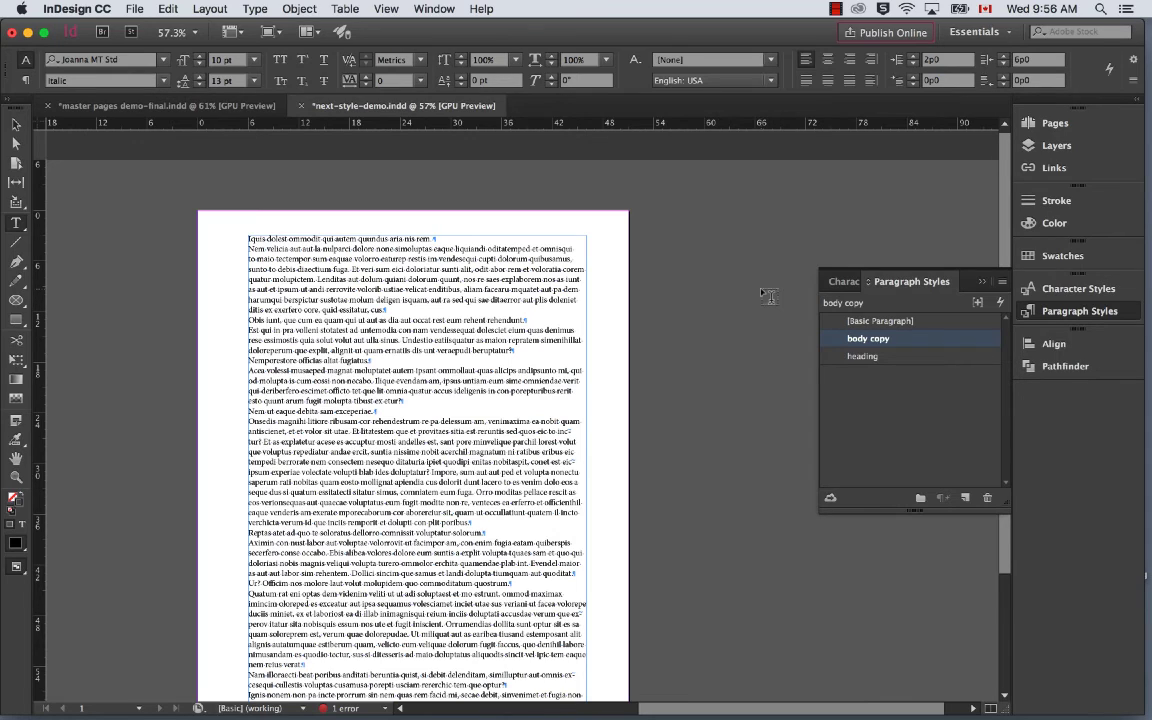
- Apply the heading style to the first line of the story and the body copy style to the paragraph beneath it
scroll(768, 295, "down", 3)
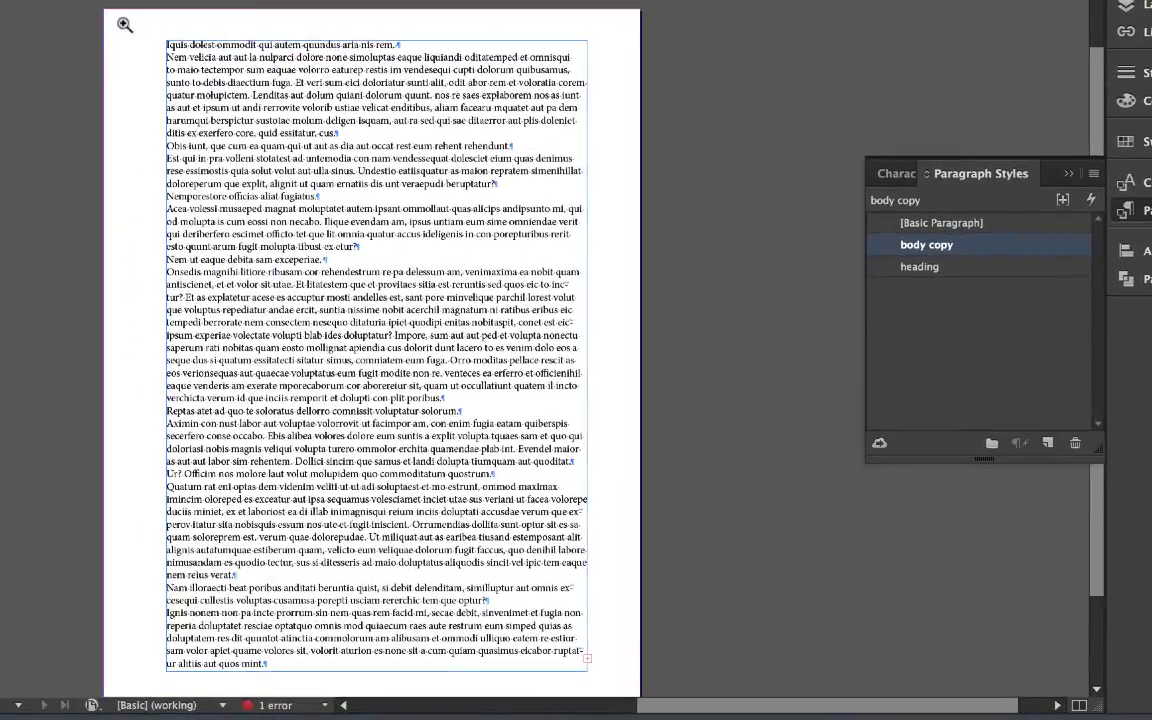
left_click(241, 73)
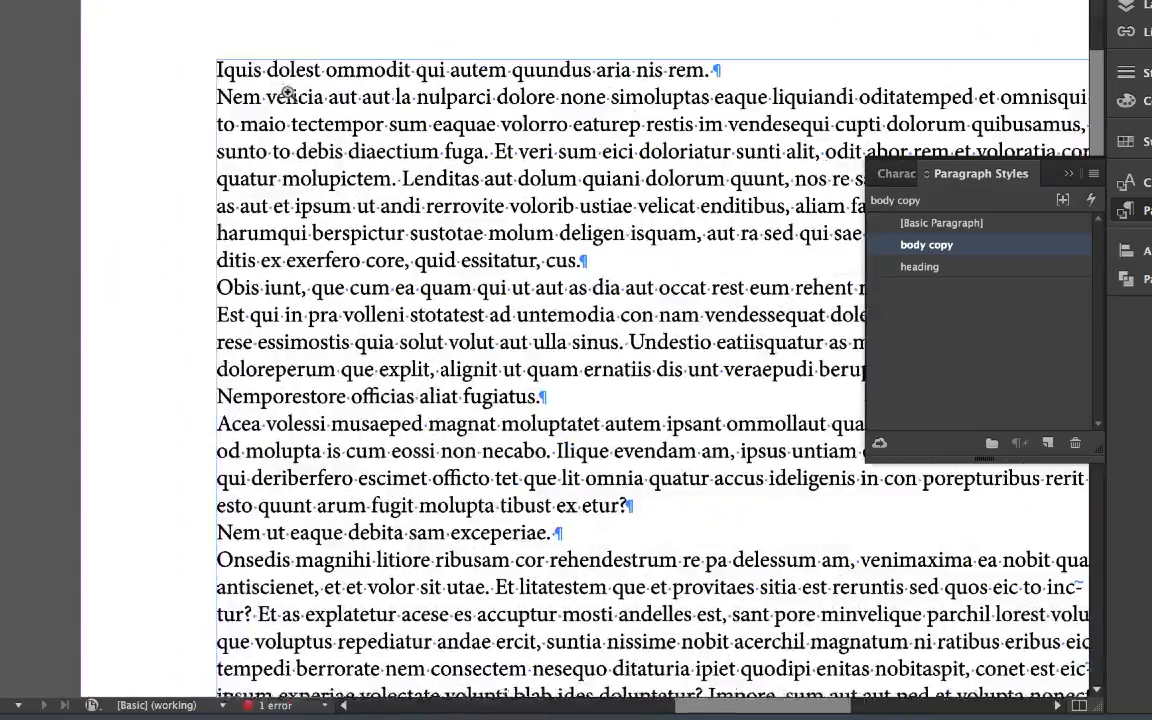
scroll(286, 90, "right", 5)
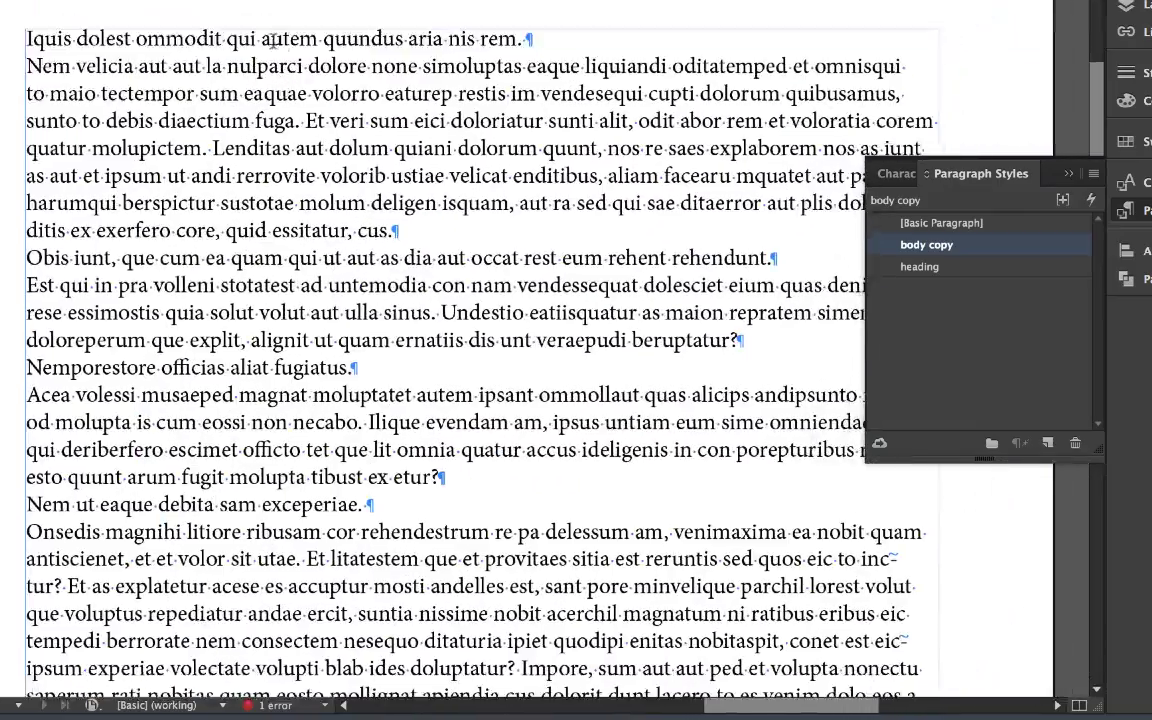
left_click(264, 39)
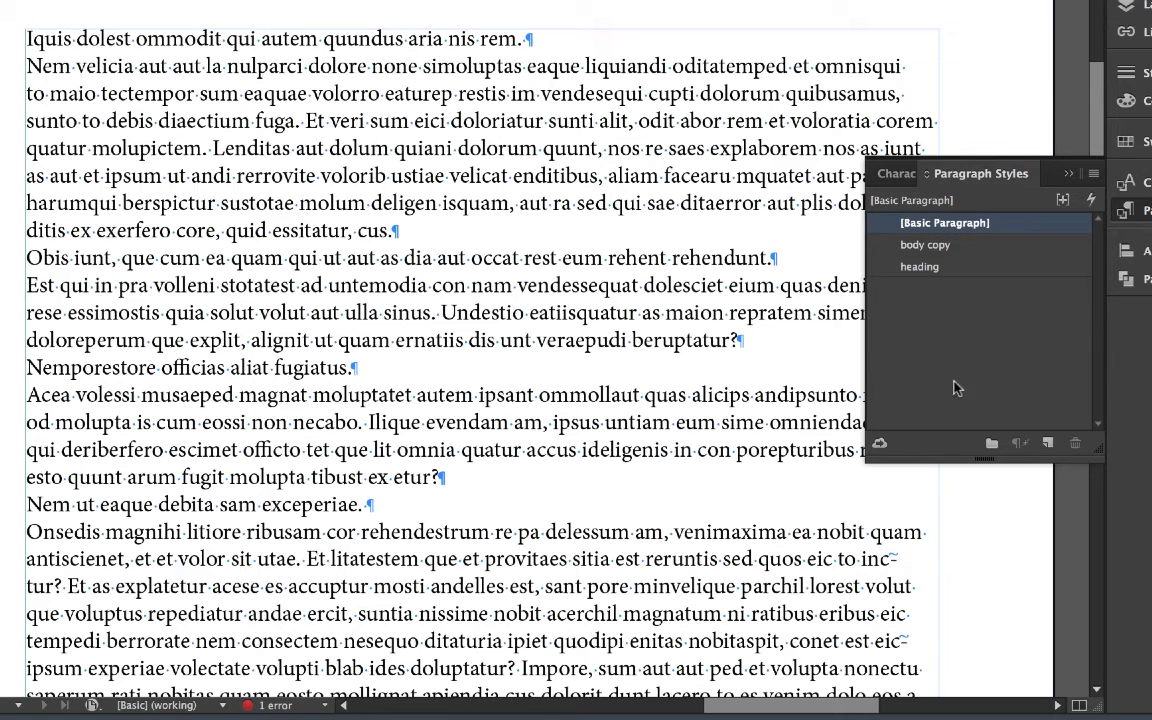
left_click(920, 267)
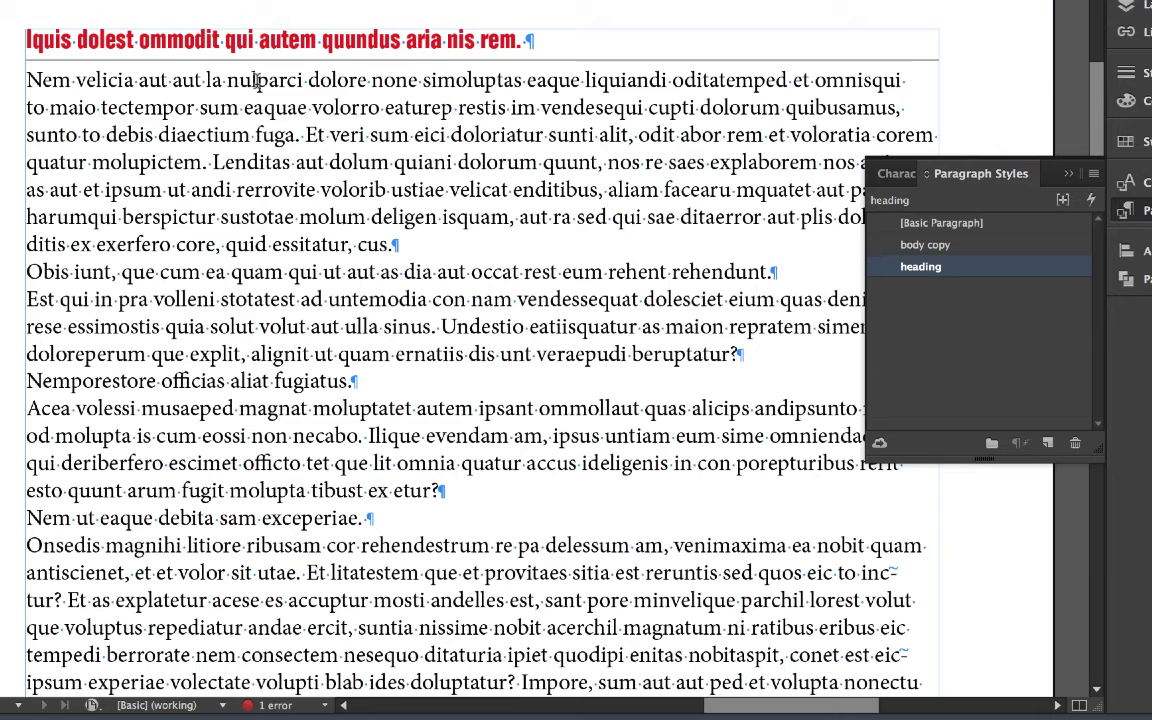
left_click(230, 78)
left_click(915, 247)
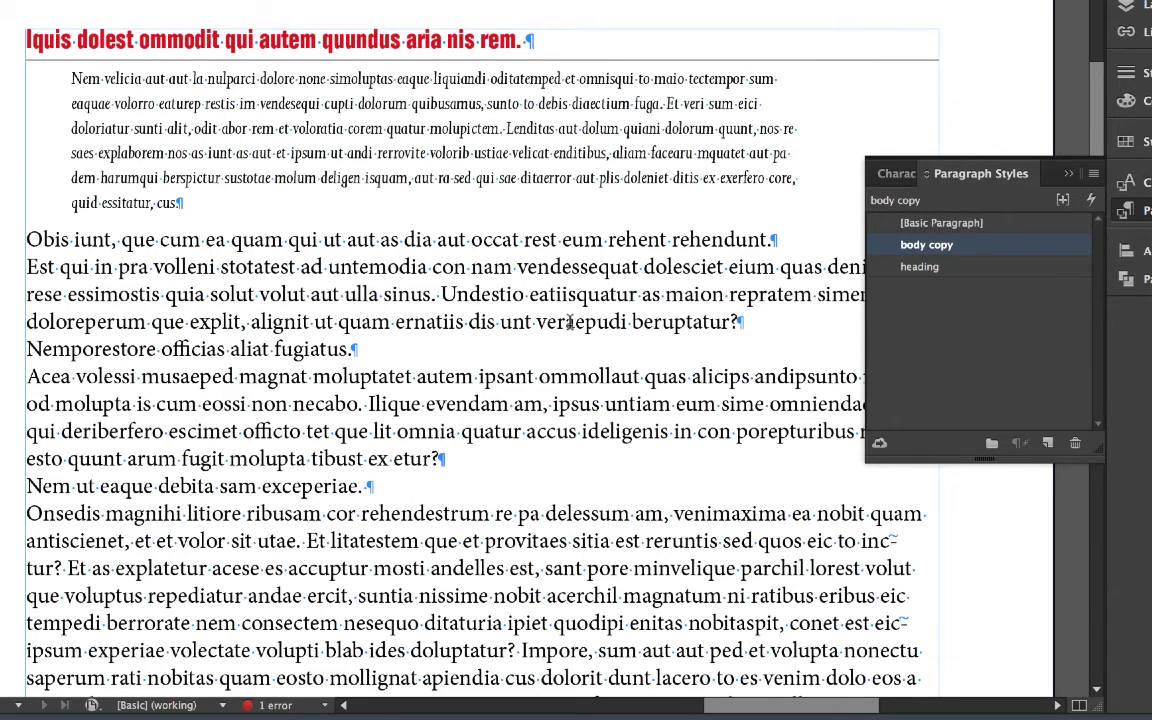
- Deselect the text frame and hide the hidden characters in the document
key("Escape")
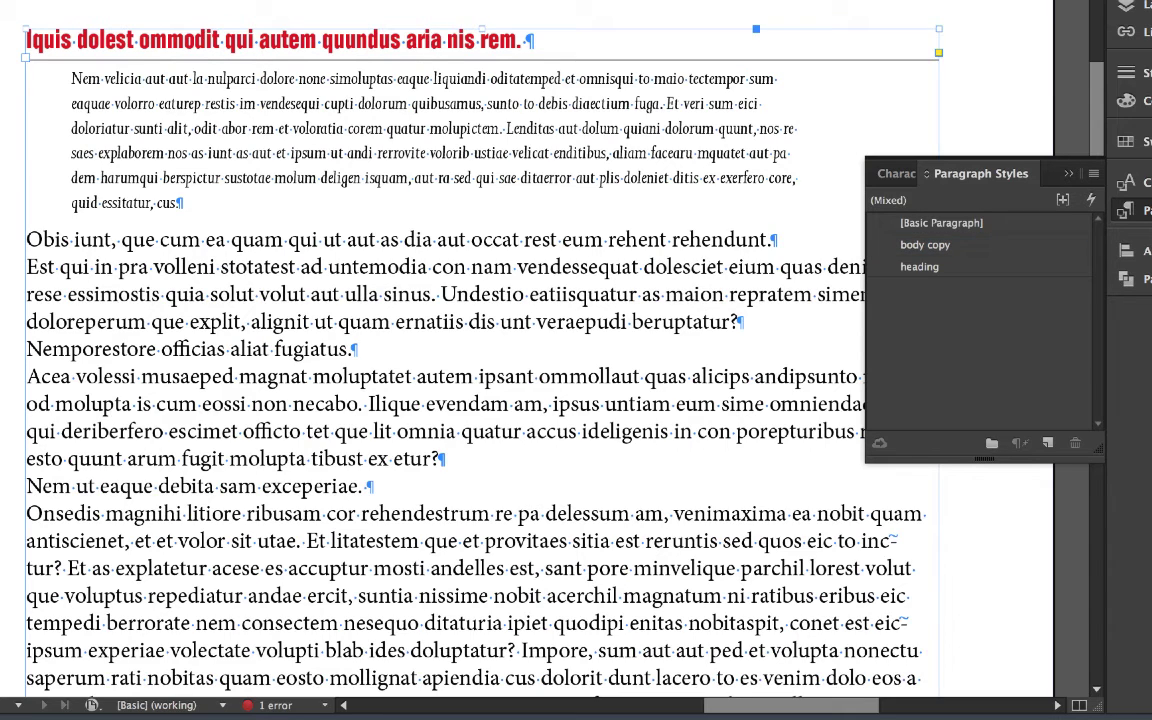
key("ctrl+shift+a")
key("ctrl+alt+i")
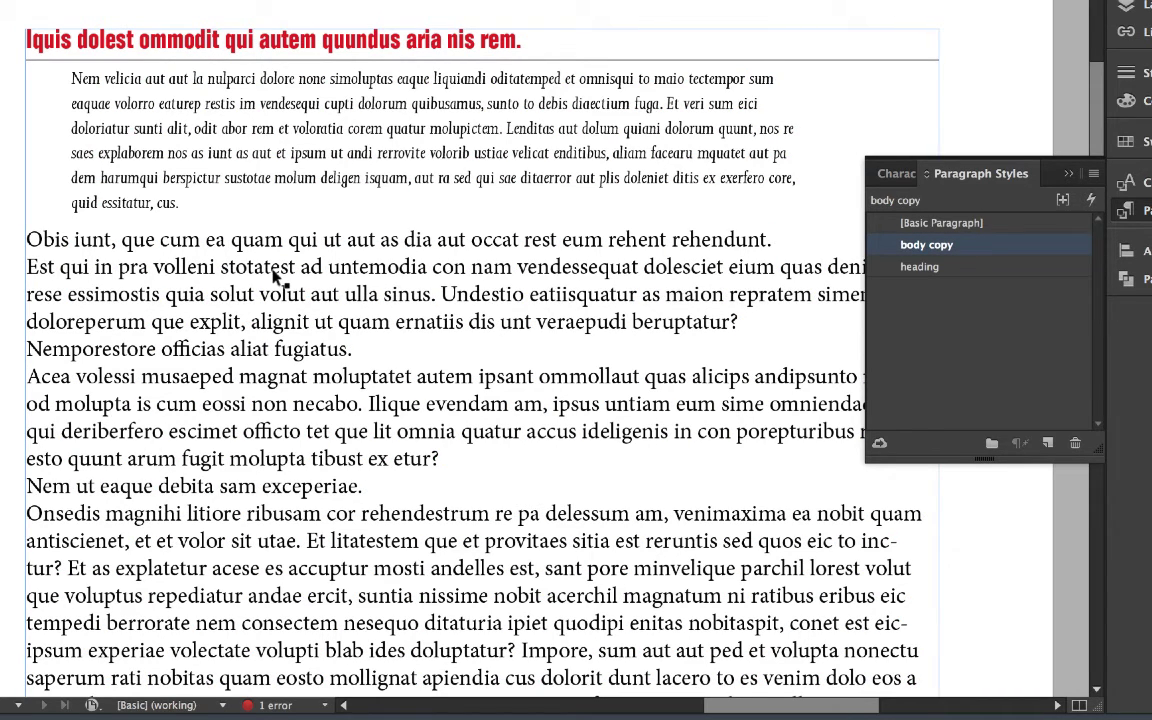
- Apply the heading style to the line starting "Obis iunt" and the body copy style to the paragraph below it
left_click(289, 243)
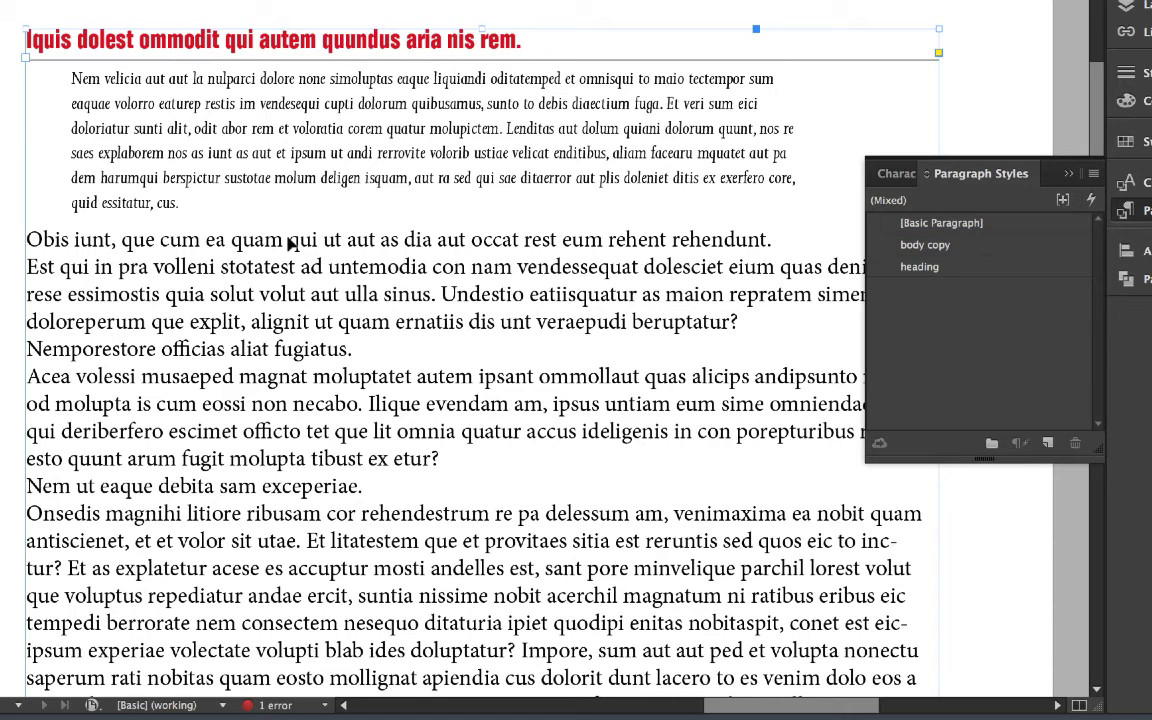
double_click(296, 240)
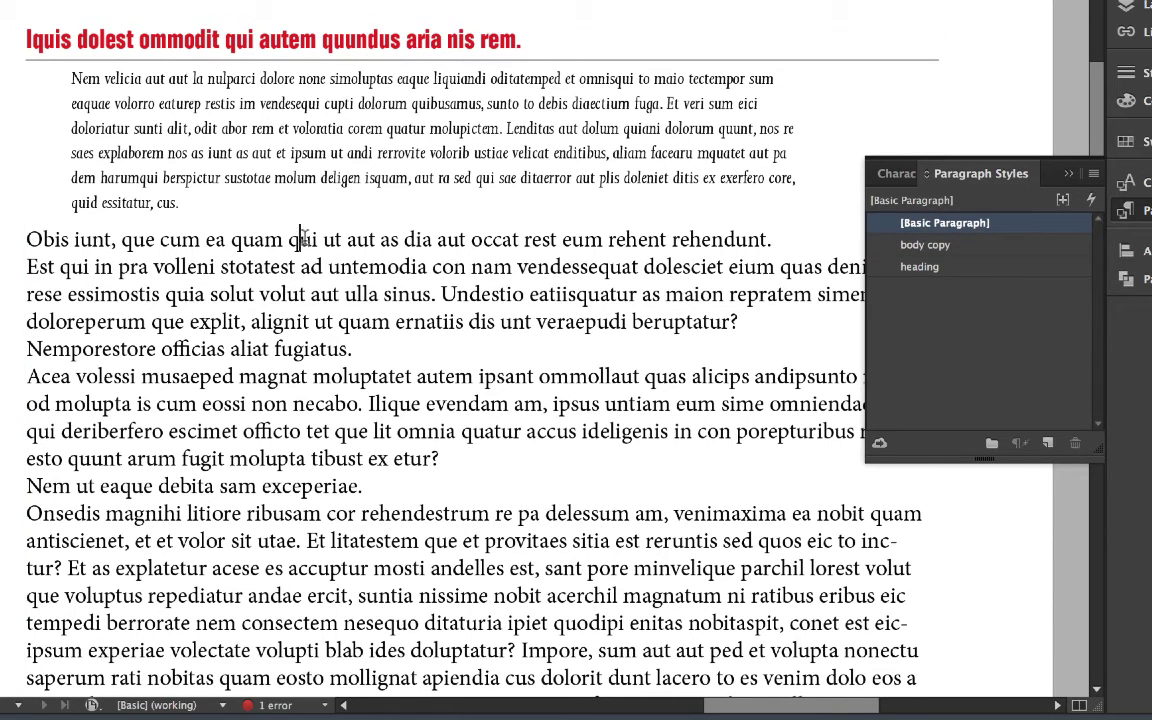
left_click(922, 270)
key("Down")
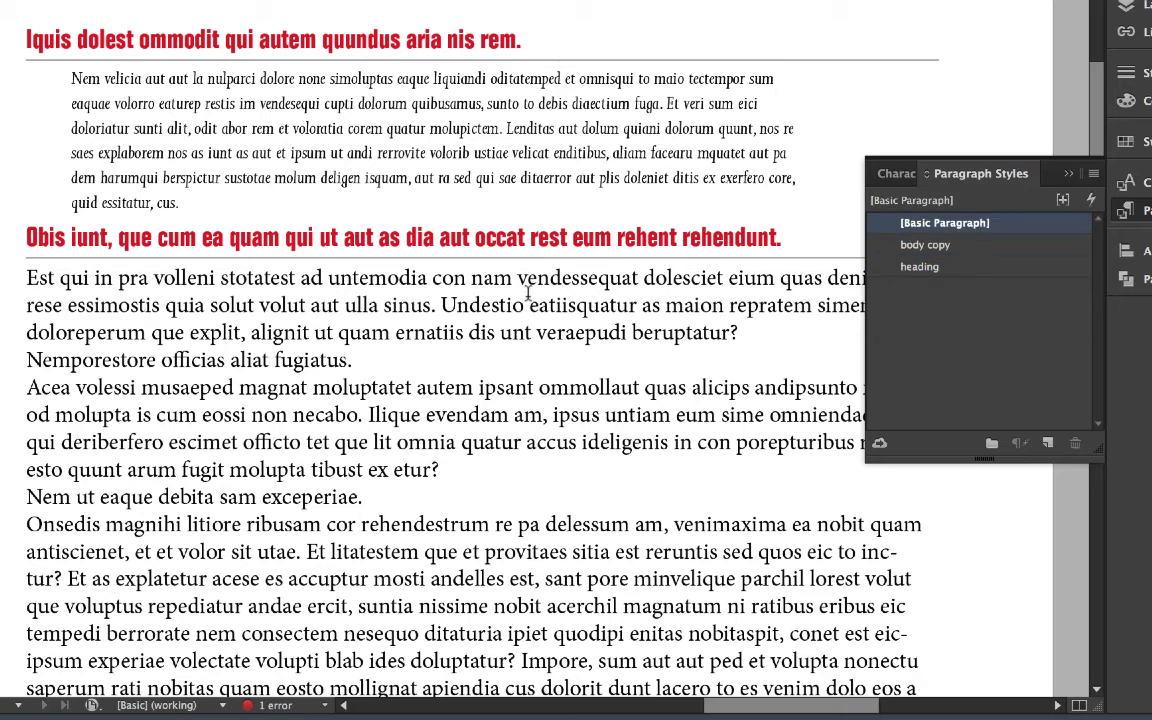
left_click(925, 245)
key("Down")
key("Down")
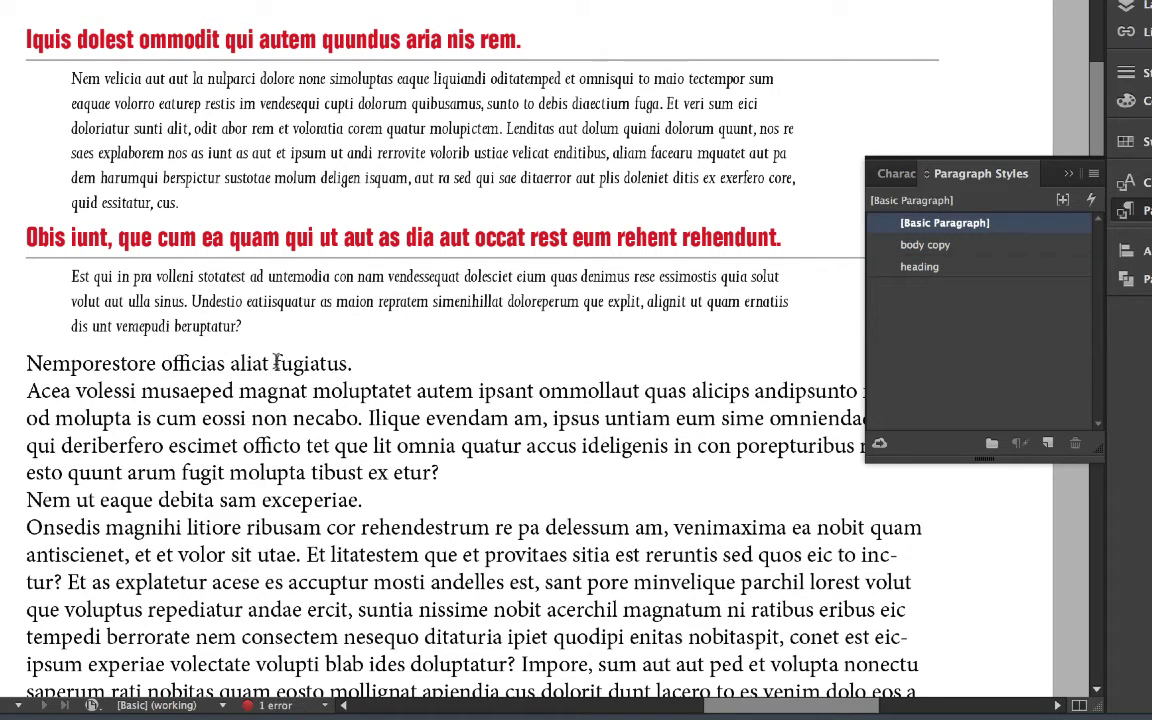
- Apply the heading style to the "Nemporestore officias" line and the body copy style to the paragraph after it
left_click(905, 266)
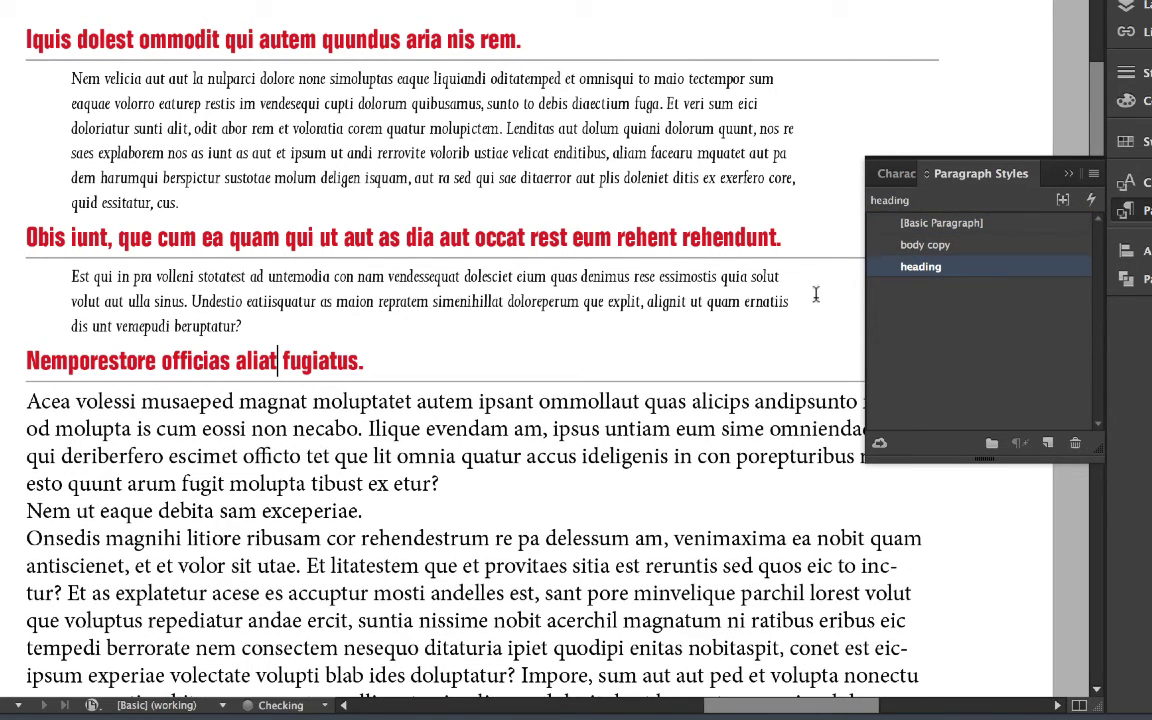
key("Down")
left_click(925, 245)
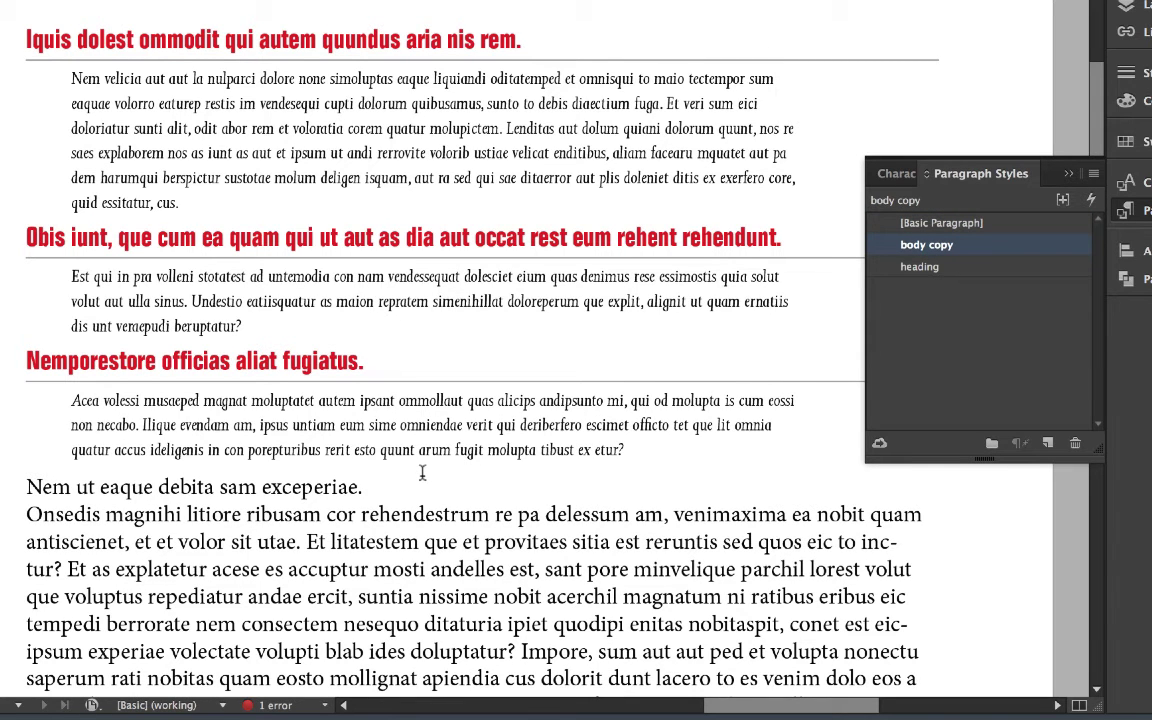
- Undo all the heading and body copy style applications in the story and deselect the frame
key("ctrl+z")
key("ctrl+z")
key("ctrl+z")
key("ctrl+z")
key("ctrl+z")
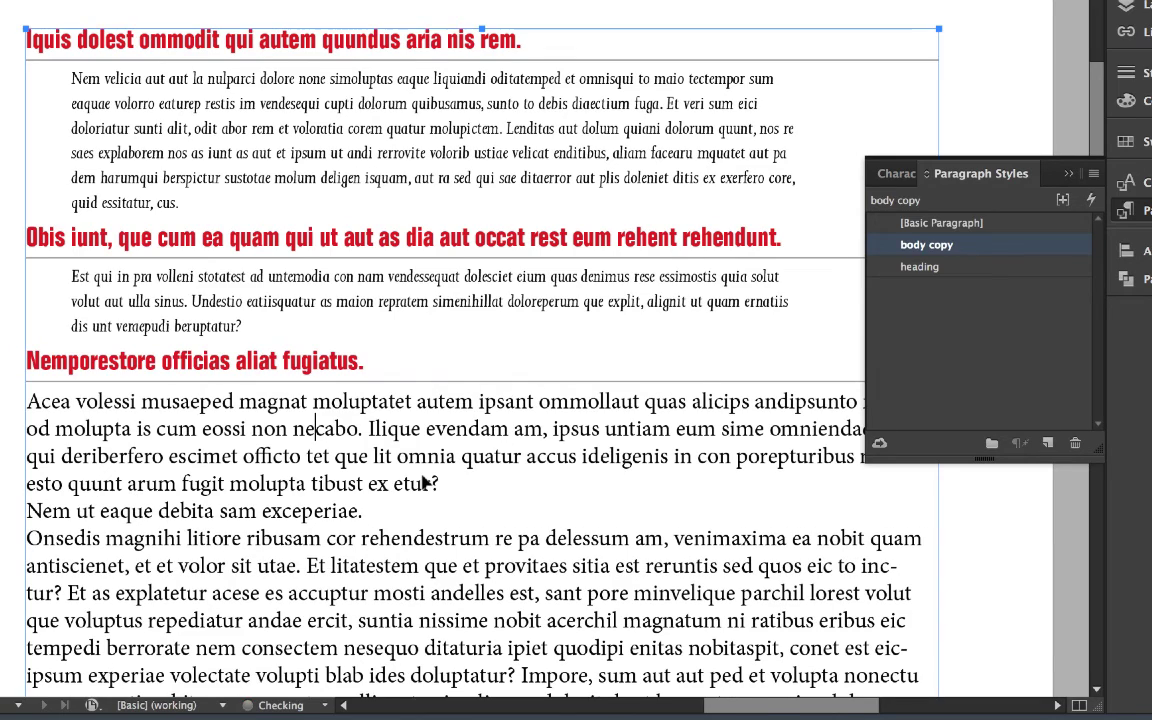
key("ctrl+z")
key("ctrl+z")
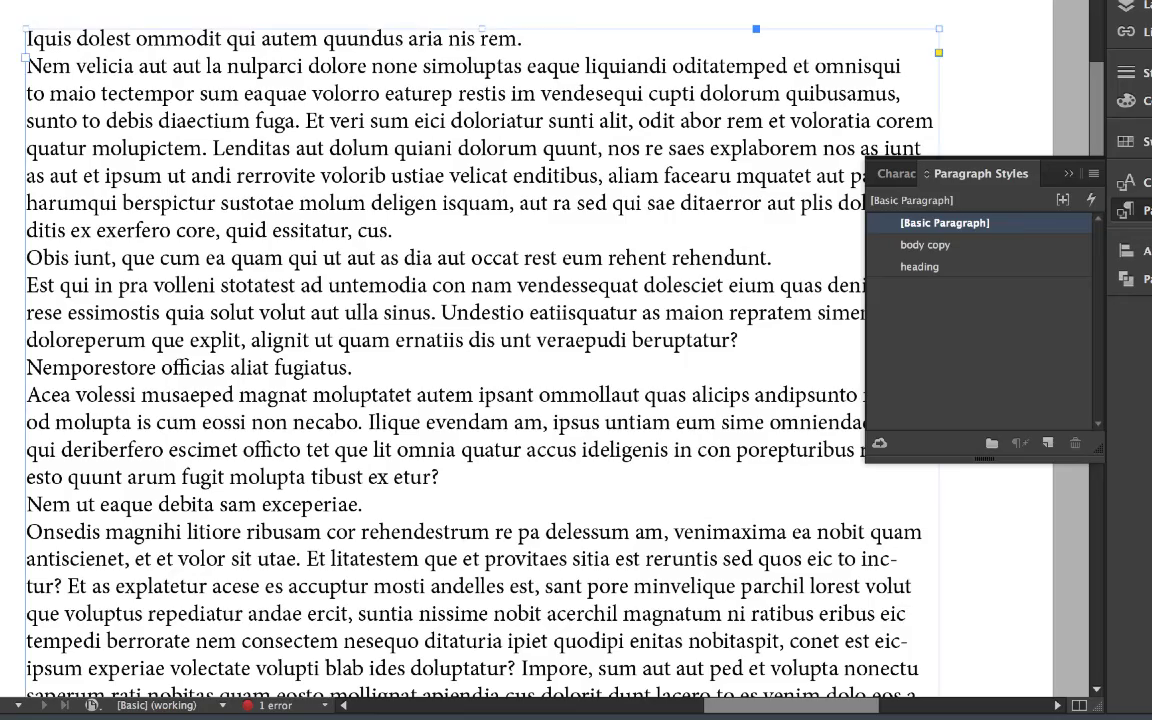
left_click(926, 245)
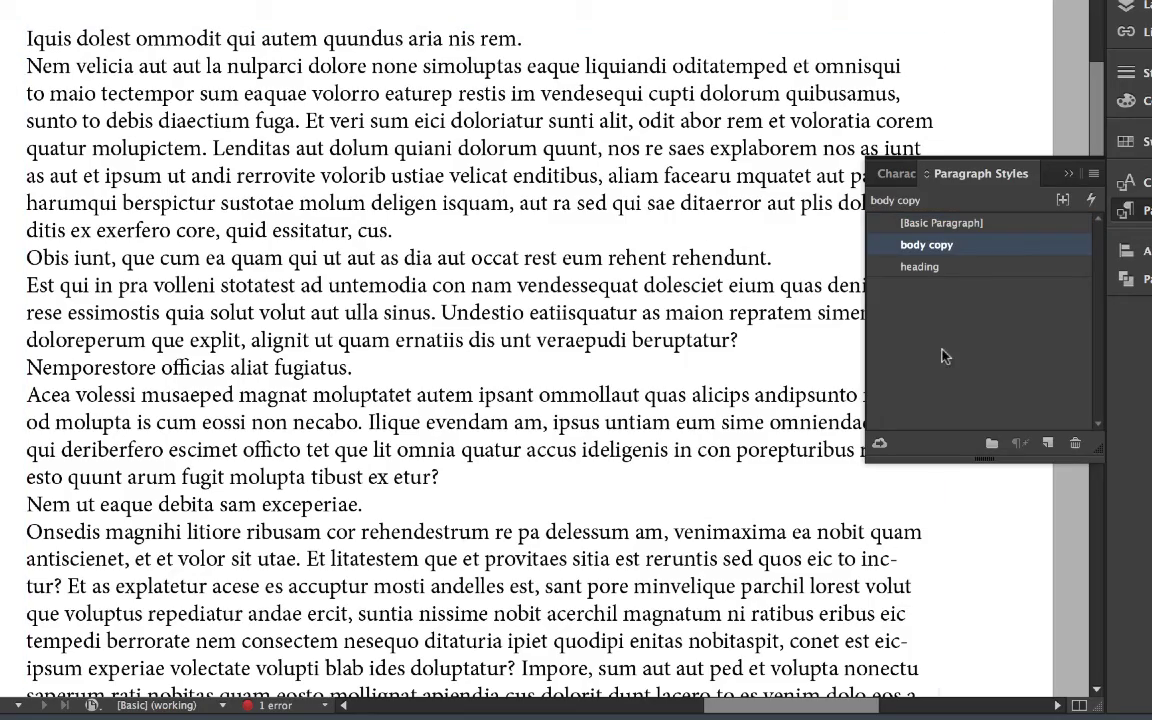
- Edit the heading paragraph style so that its Next Style is body copy
double_click(884, 267)
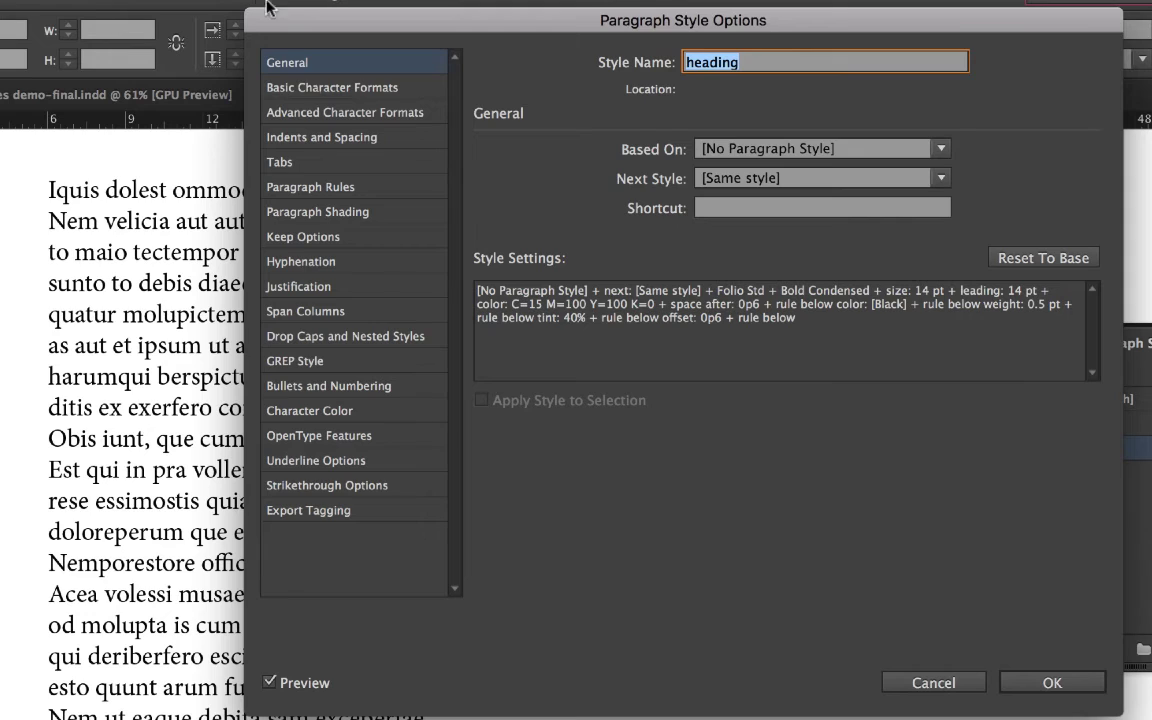
left_click(292, 86)
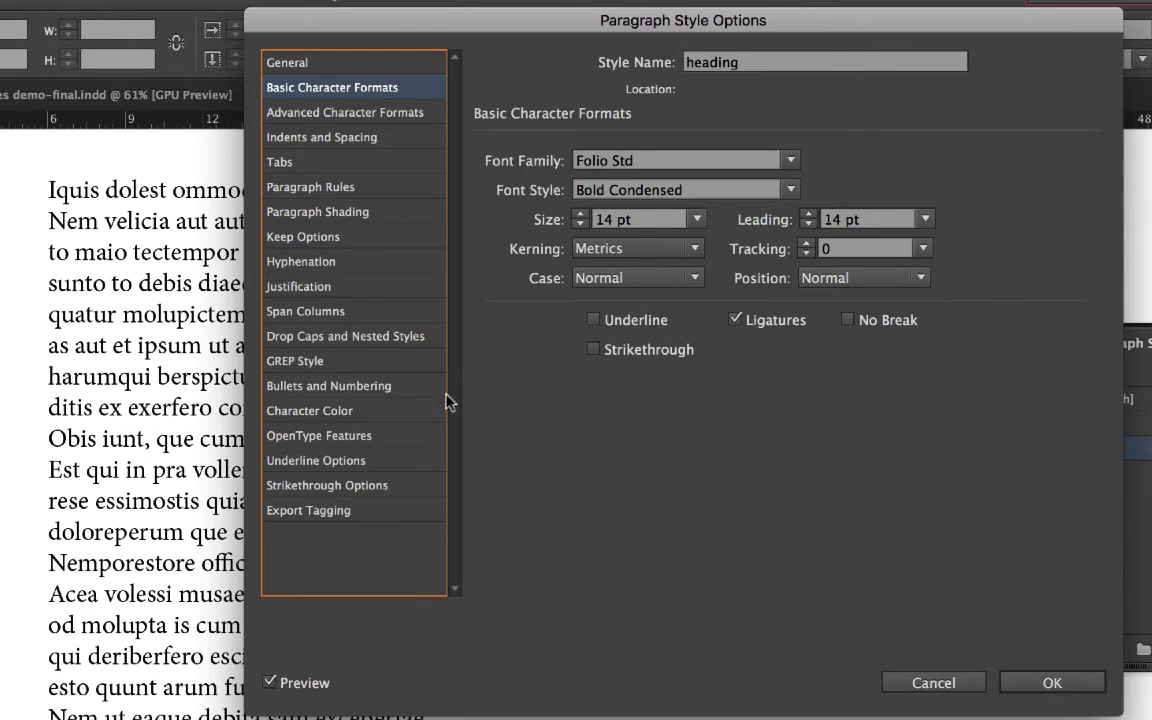
left_click(300, 63)
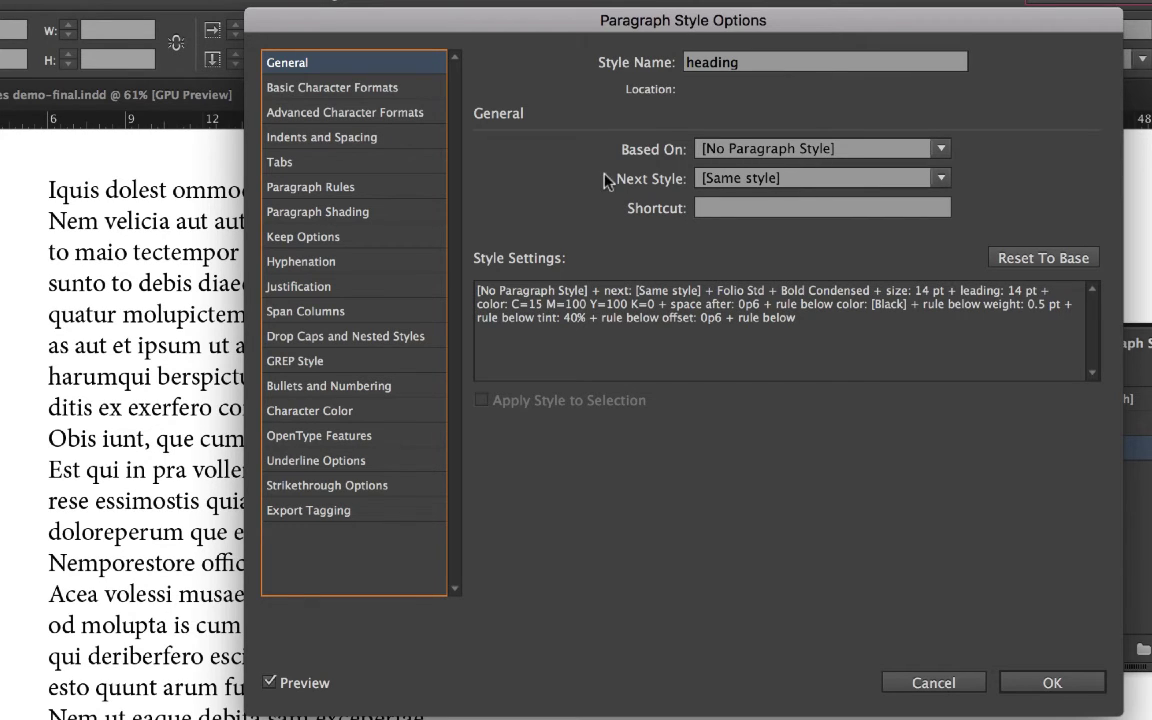
left_click(941, 178)
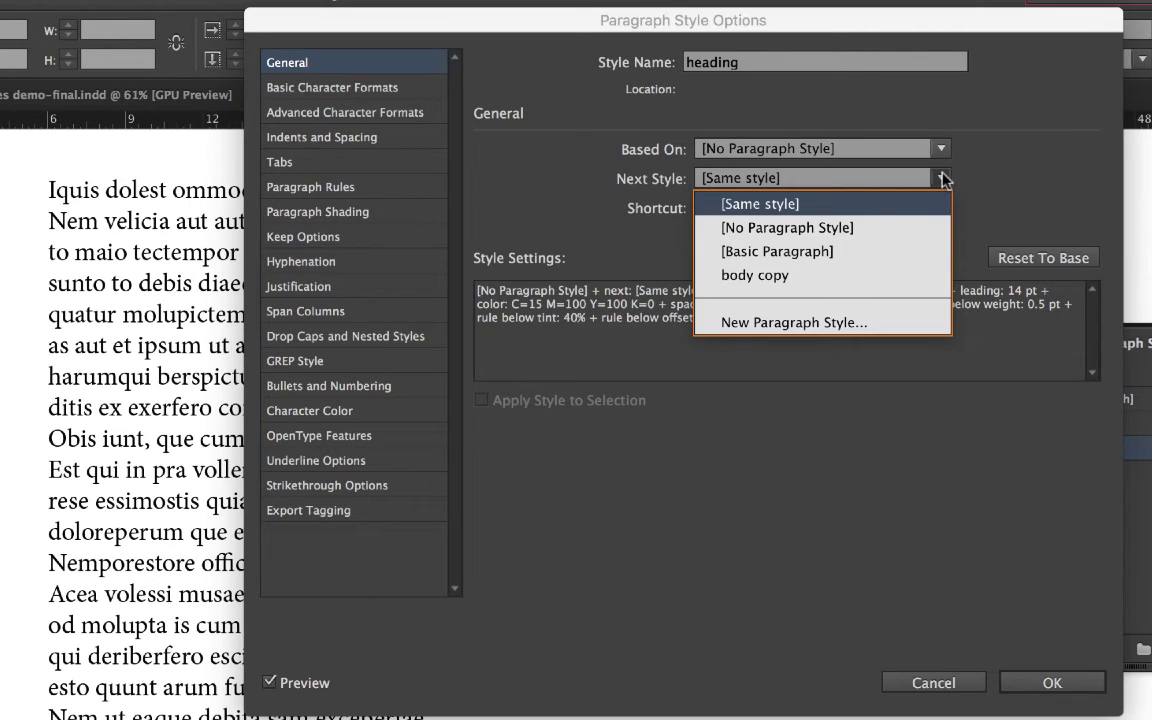
left_click(754, 276)
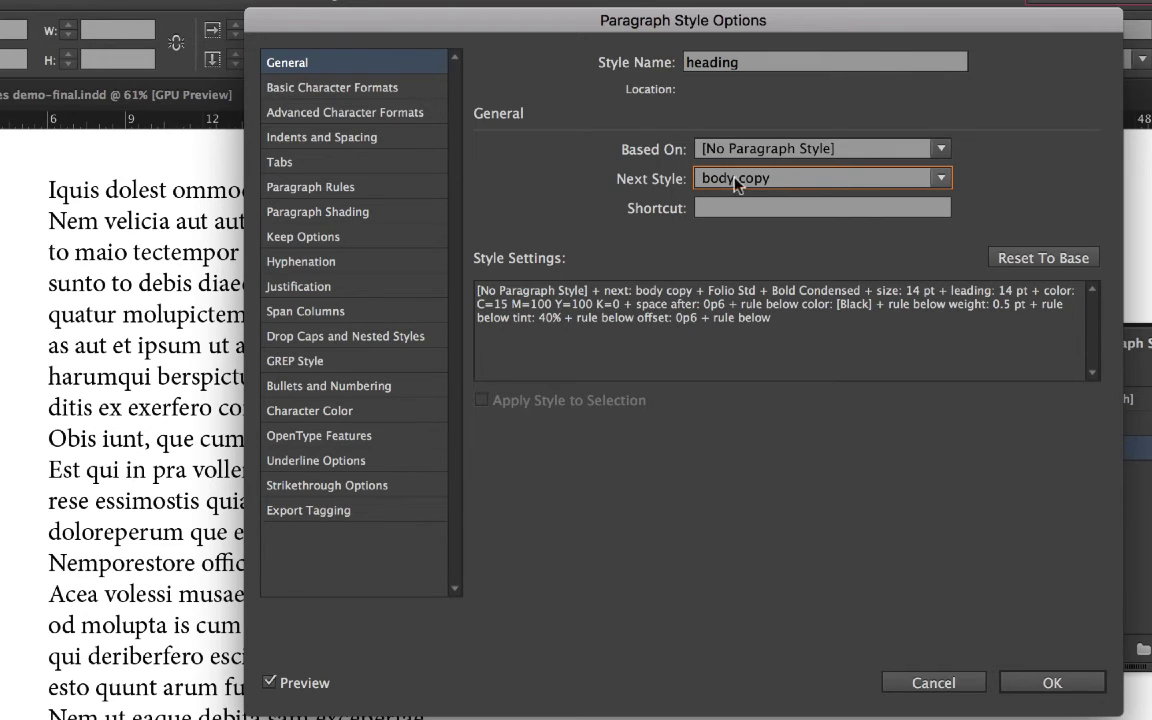
left_click(1032, 688)
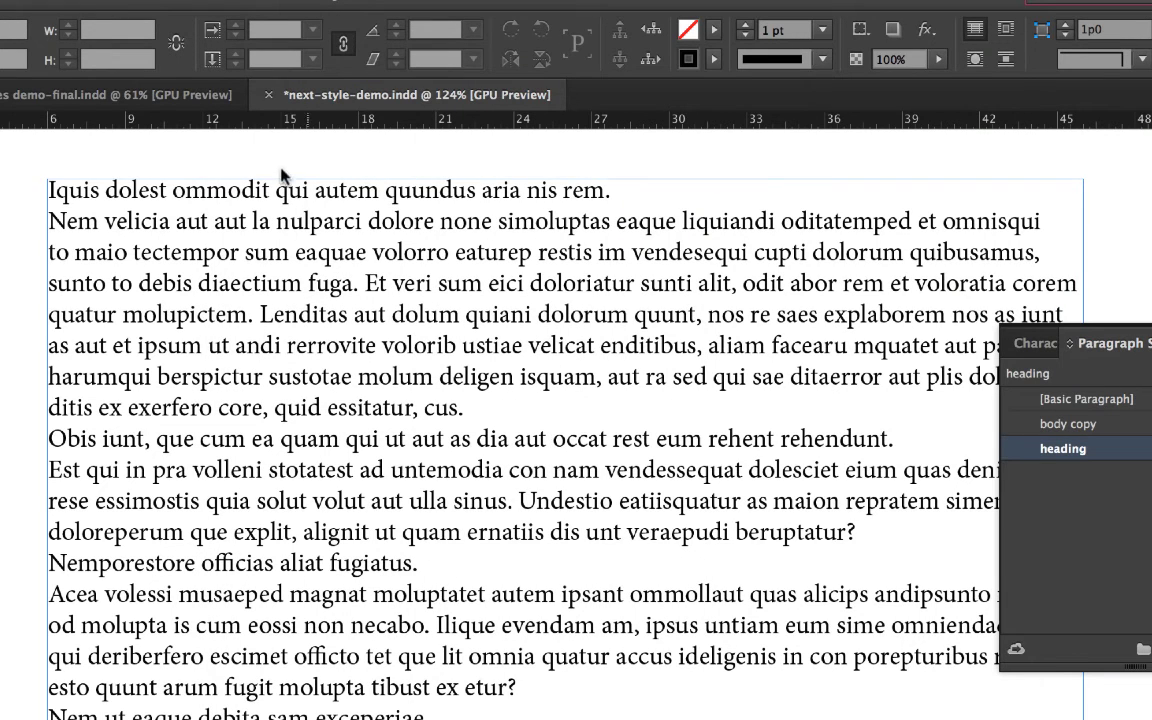
- Style the first line as heading, the paragraph below it as body copy, and the "Obis iunt" line as heading
left_click(310, 187)
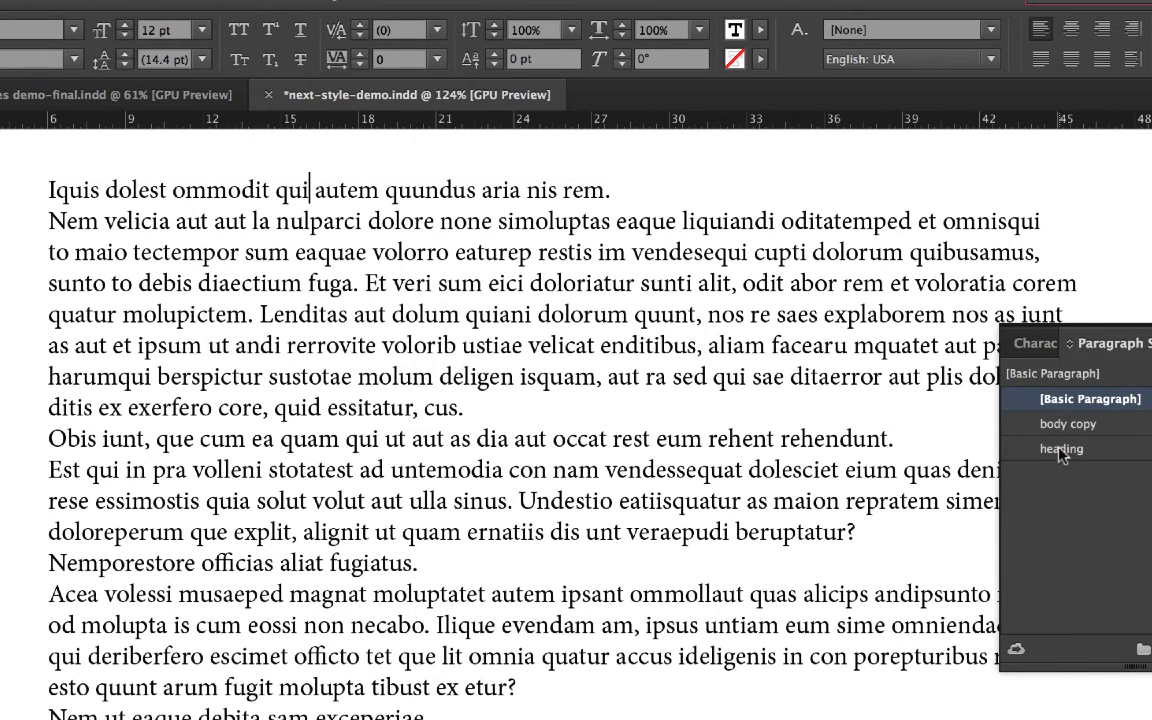
left_click(985, 449)
left_click(510, 232)
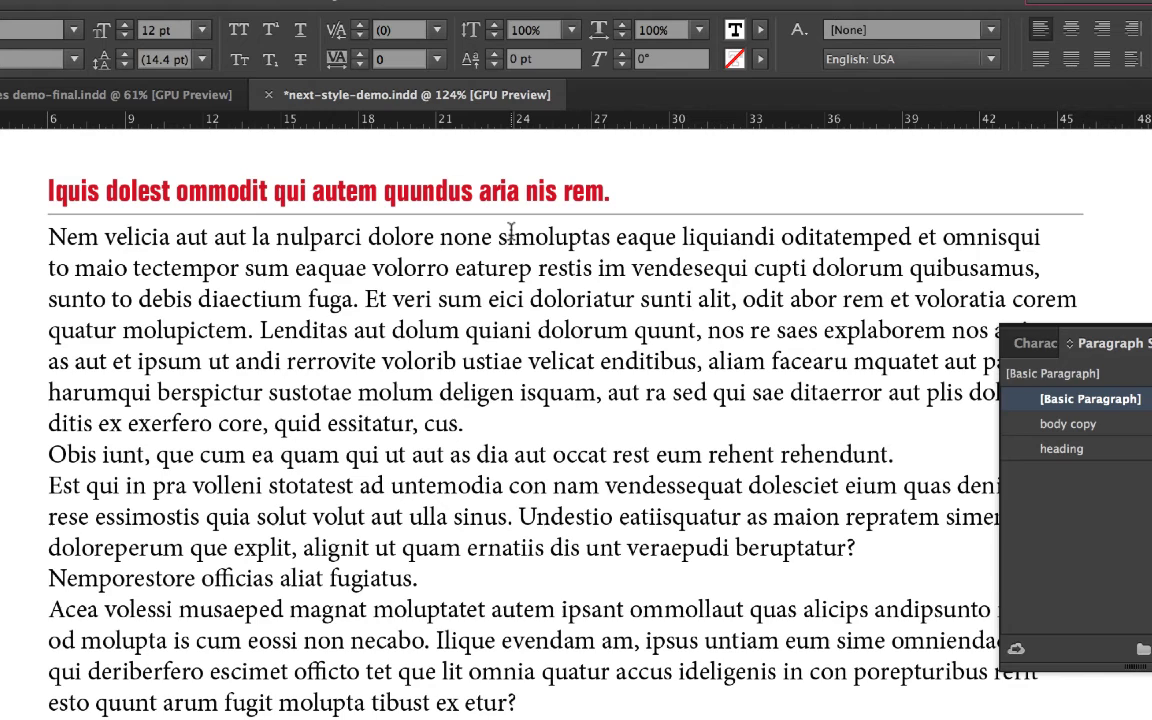
left_click(1070, 426)
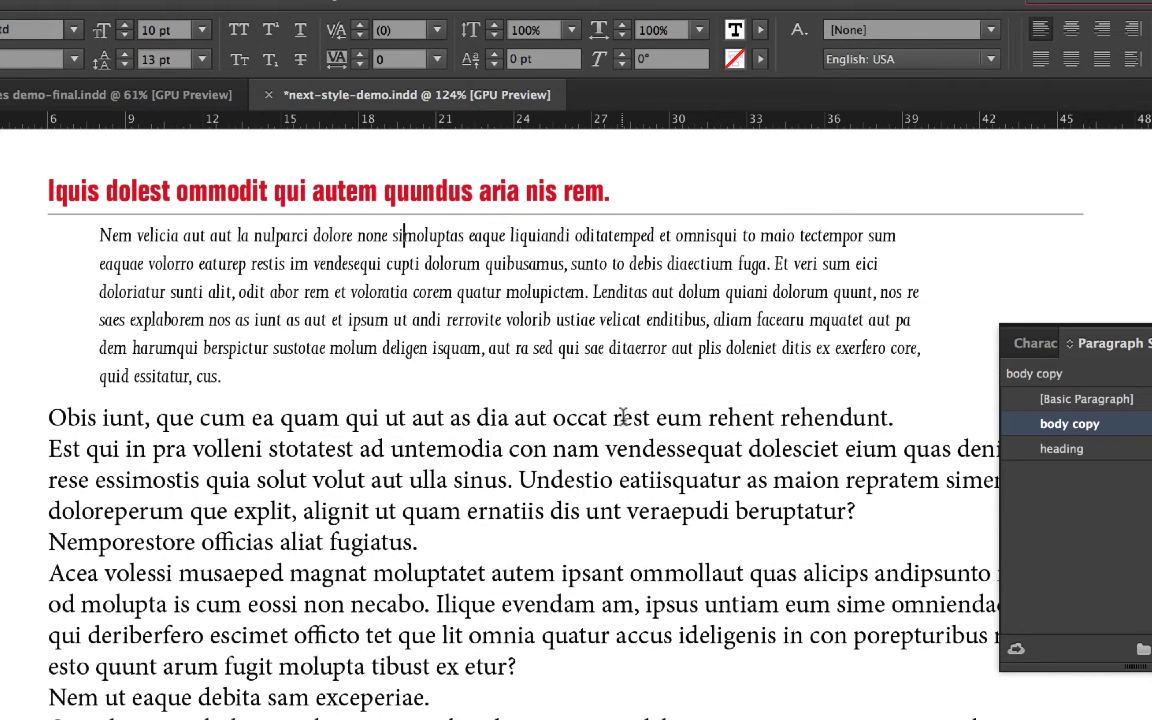
left_click(621, 417)
left_click(1050, 450)
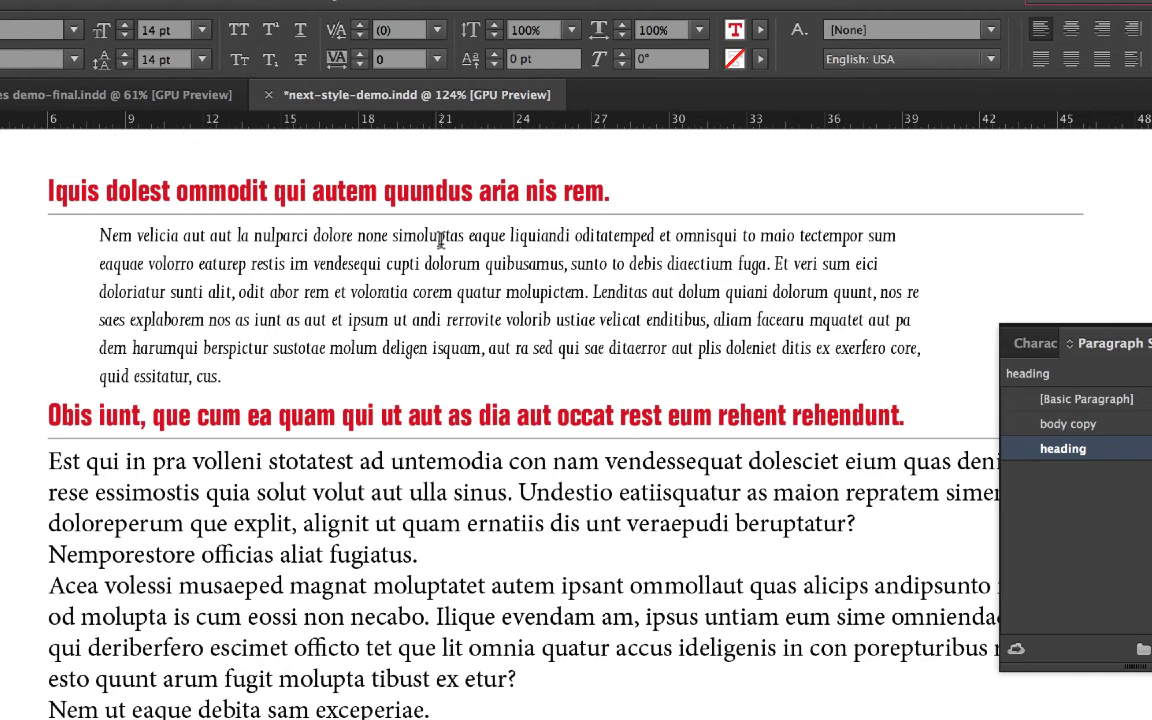
- Edit the body copy paragraph style so that its Next Style is heading
left_click(460, 292)
double_click(1018, 427)
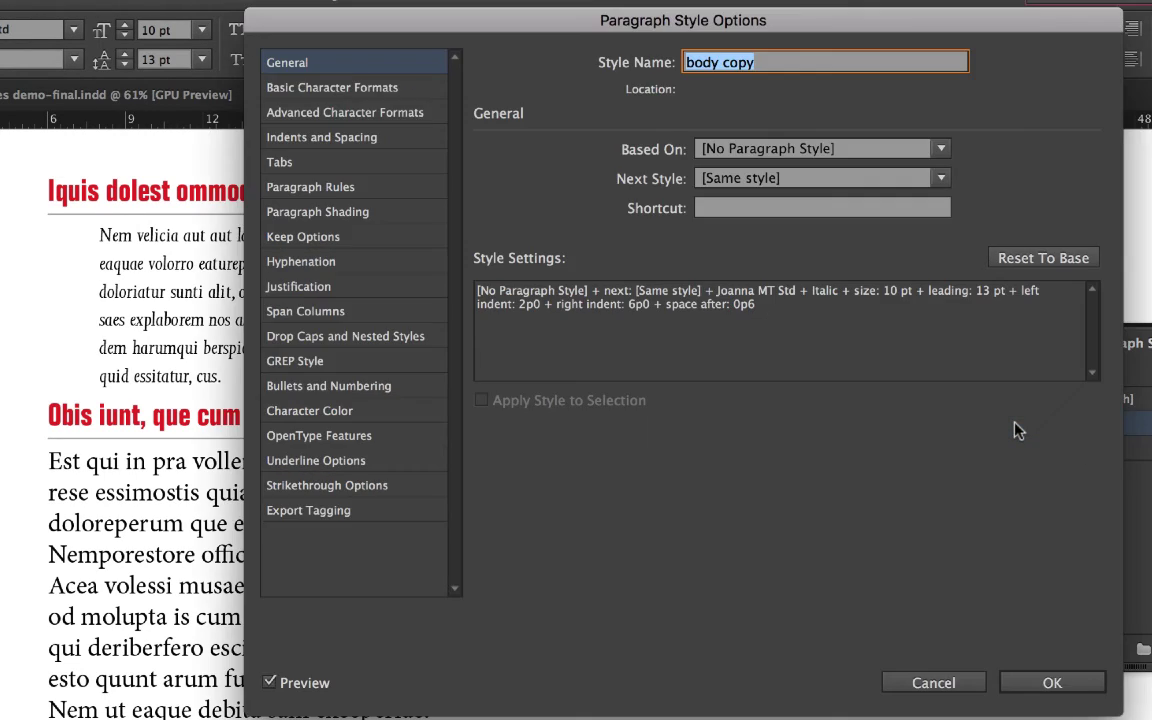
left_click(941, 178)
left_click(875, 278)
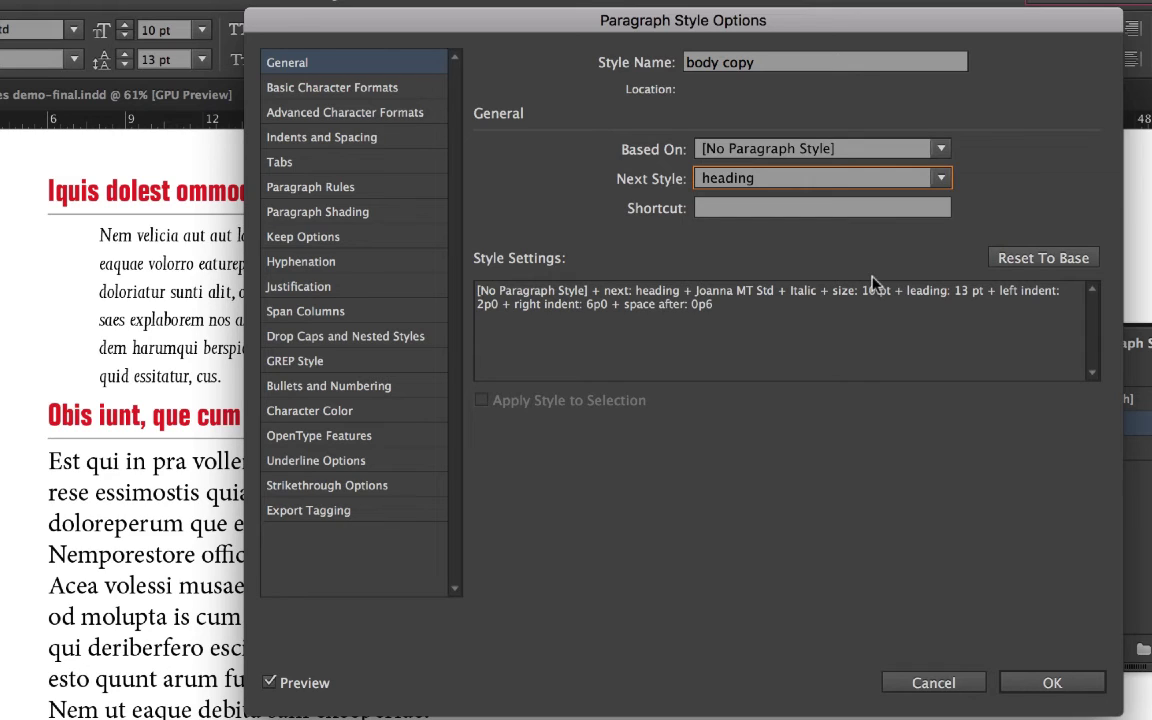
left_click(1049, 683)
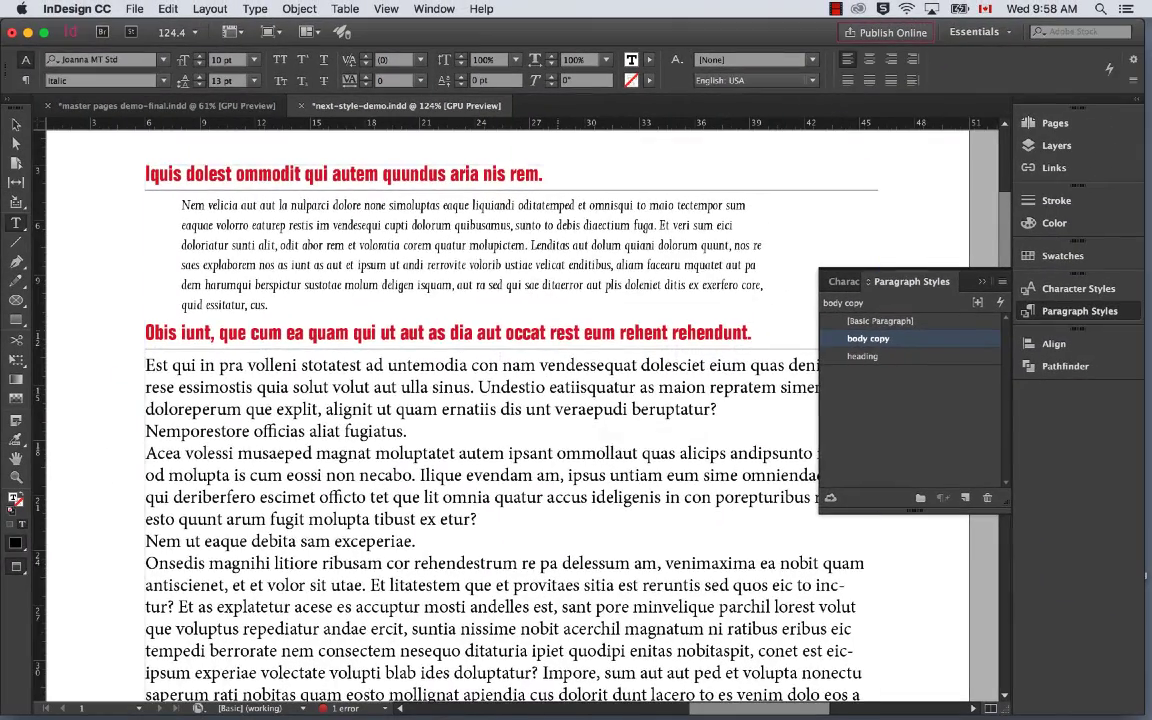
- Reset all the story text to [Basic Paragraph] and apply "heading" then Next Style to the whole selection
key("super+a")
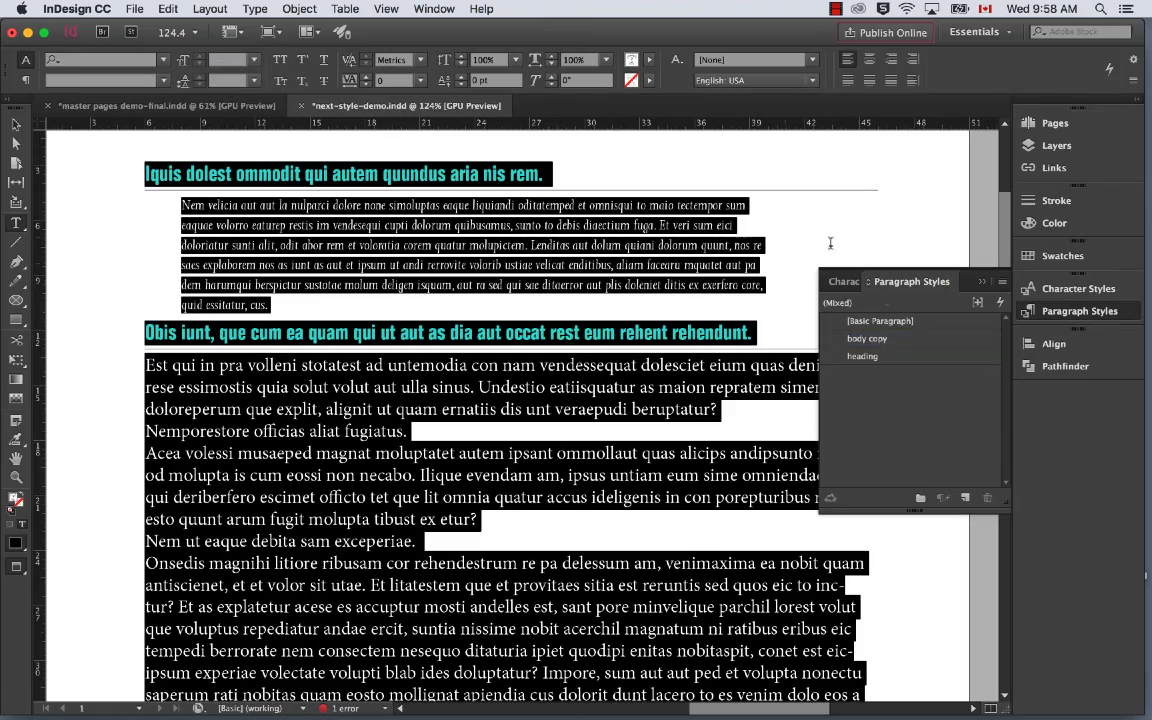
left_click(868, 321)
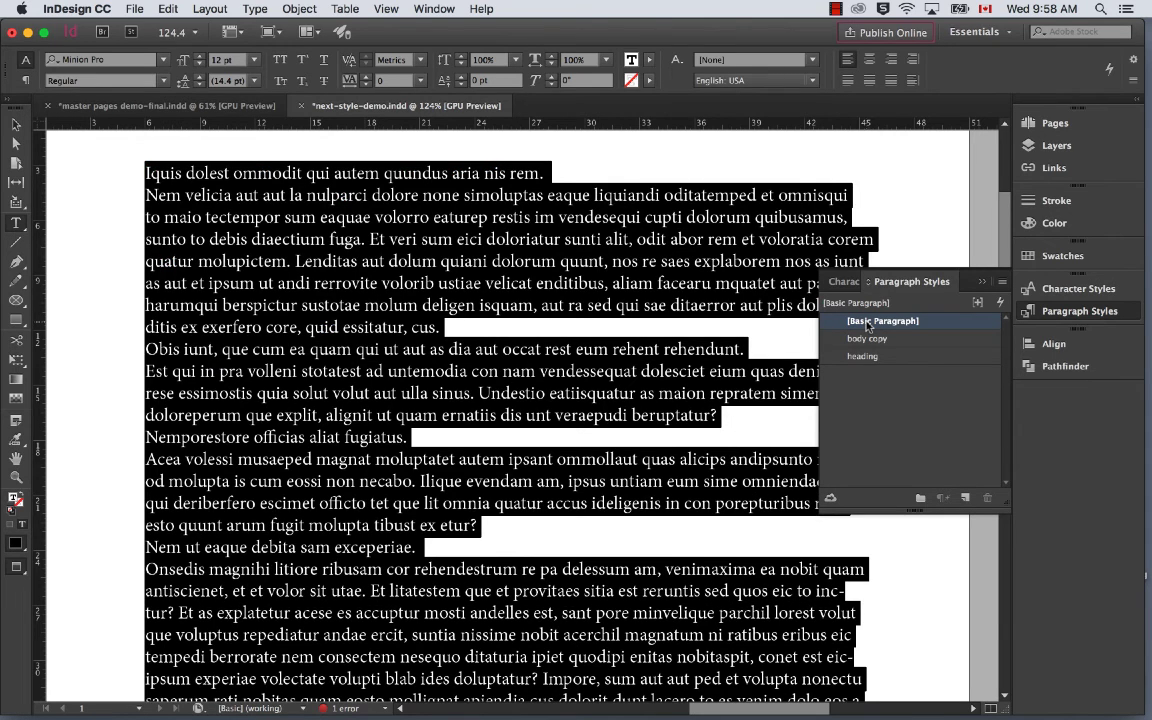
key("super+0")
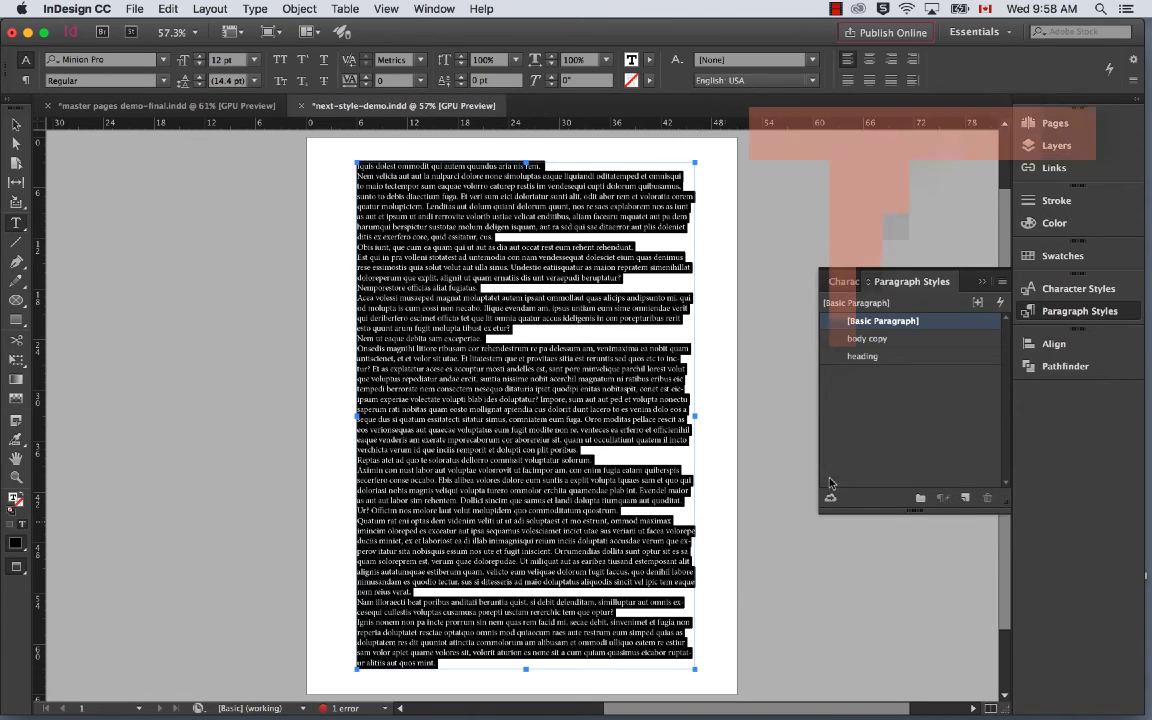
right_click(831, 361)
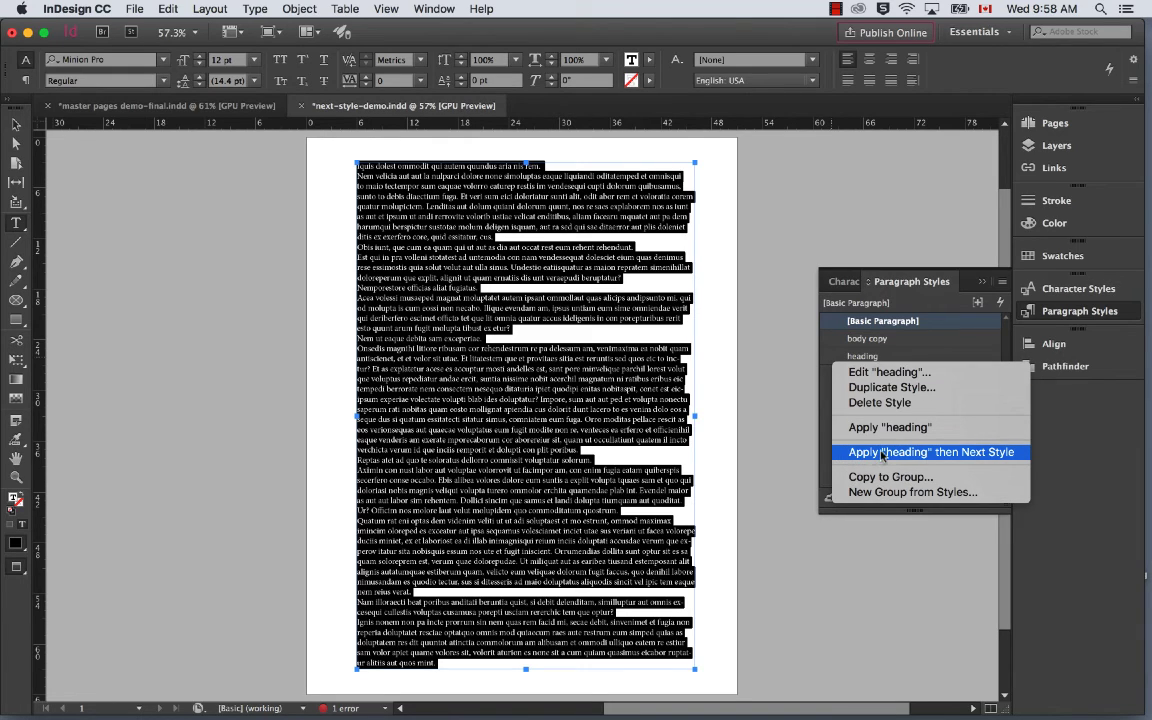
left_click(971, 453)
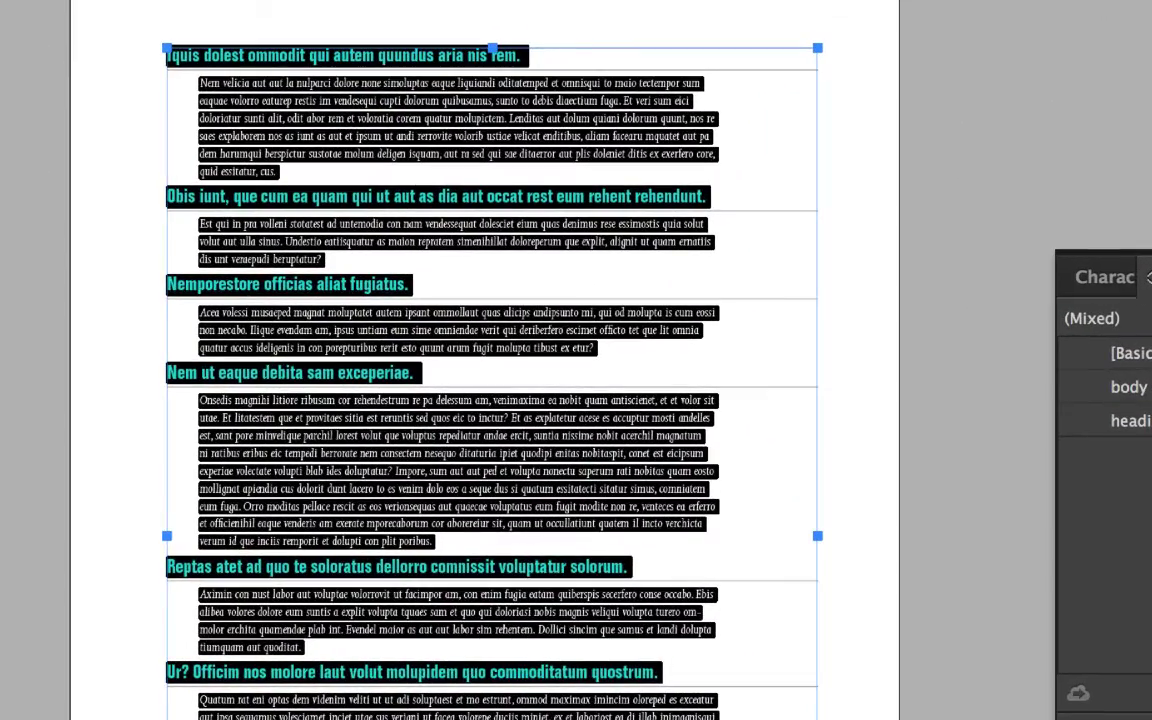
- Deselect the styled story, switch to the master pages demo-final.indd document and go to its first page
key("Escape")
key("ctrl+shift+a")
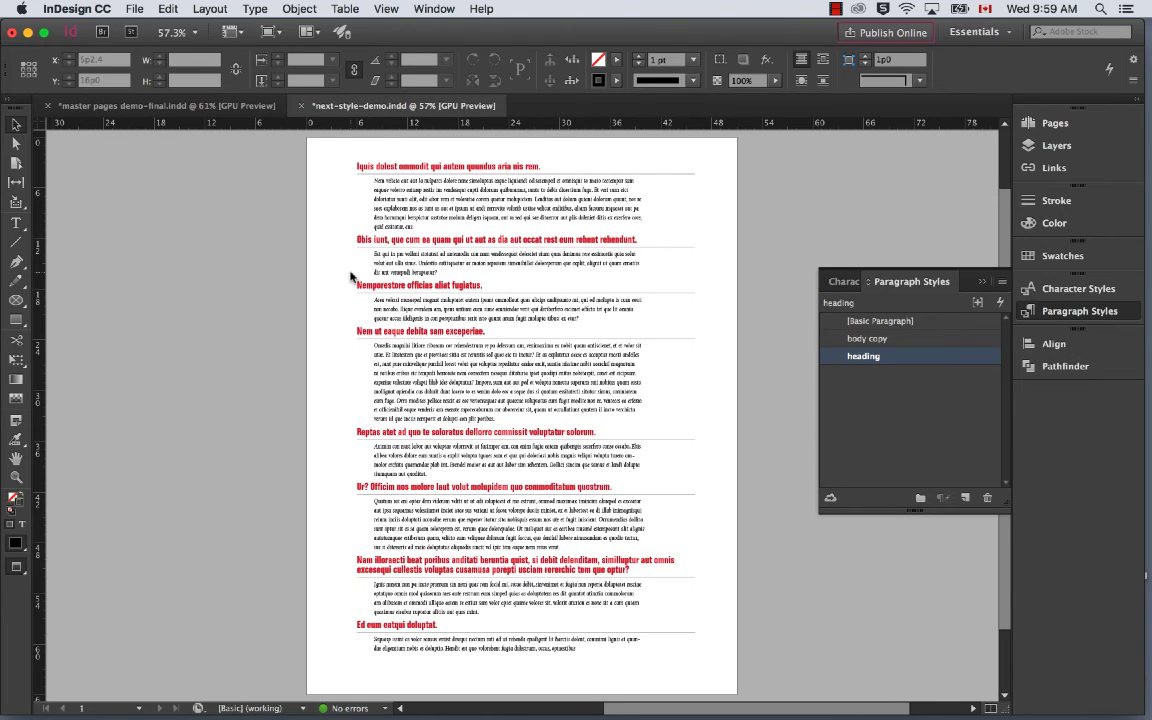
left_click(157, 107)
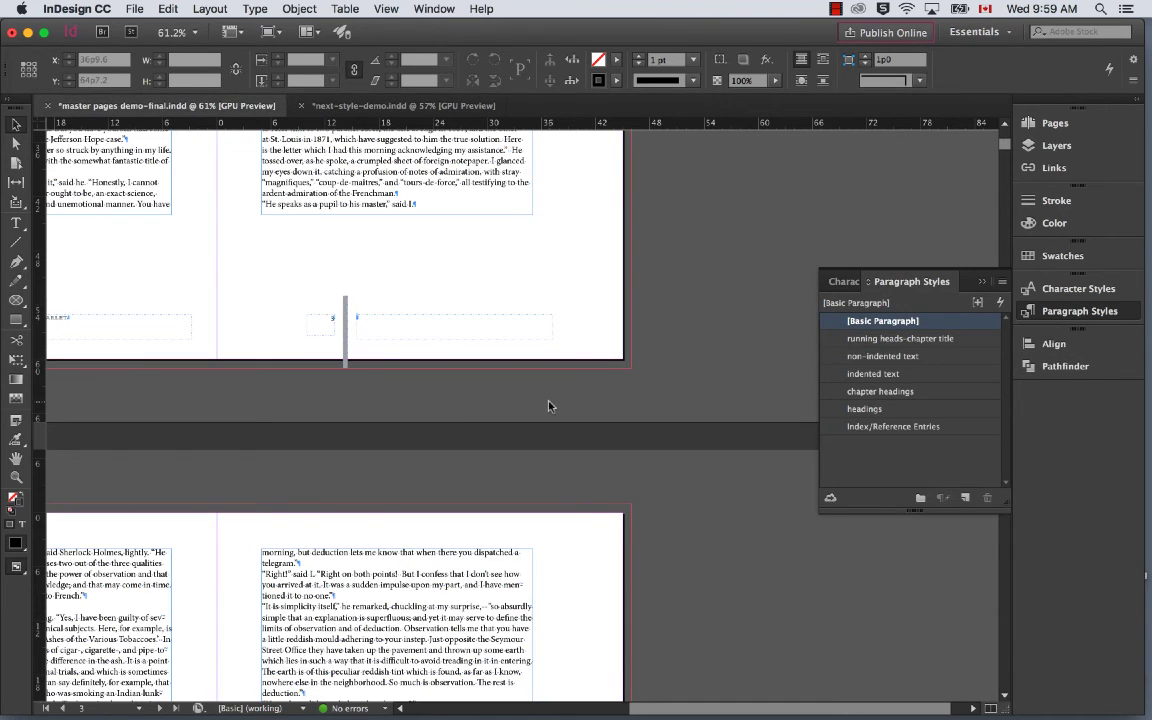
scroll(549, 406, "up", 11)
scroll(549, 406, "down", 1)
scroll(549, 406, "left", 1)
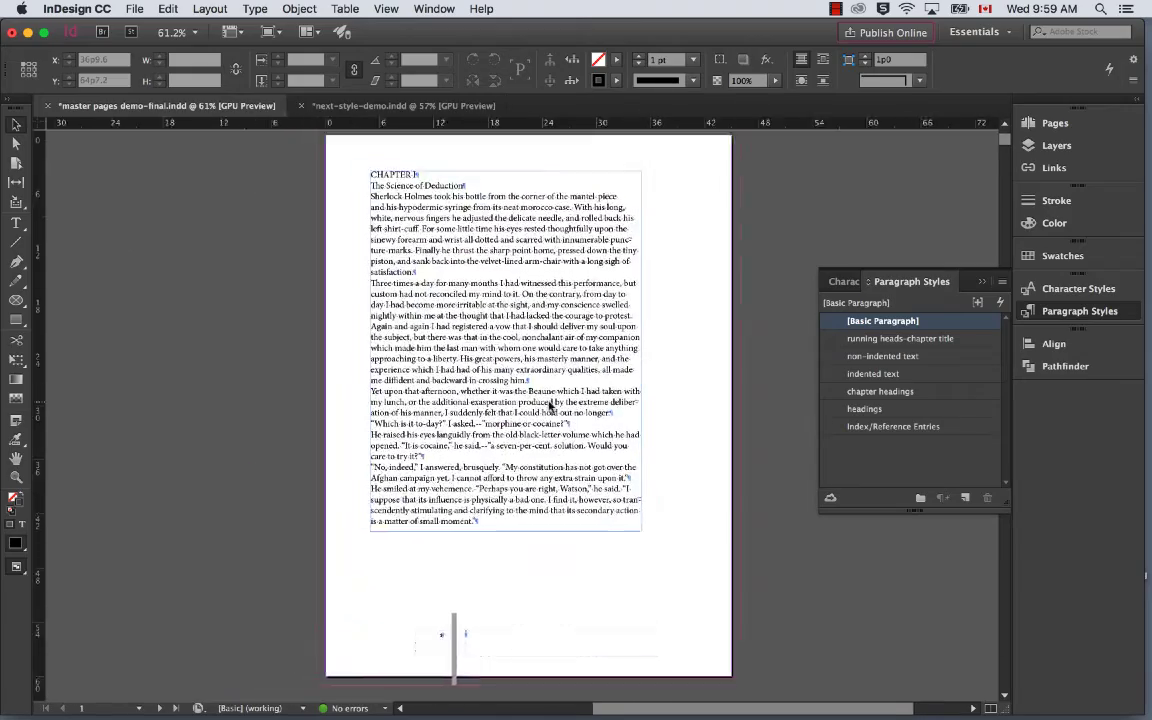
scroll(549, 406, "up", 1)
scroll(549, 406, "left", 1)
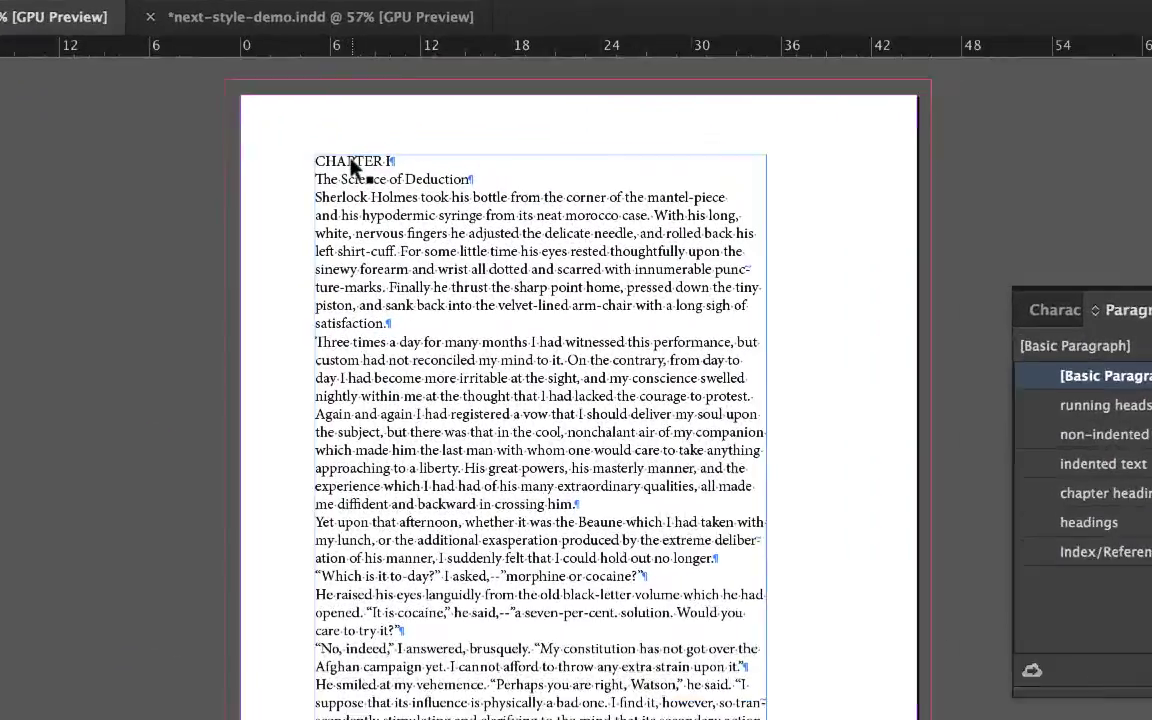
- Apply the chapter headings style to the "CHAPTER I" line and check the style's Next Style setting
left_click(351, 168)
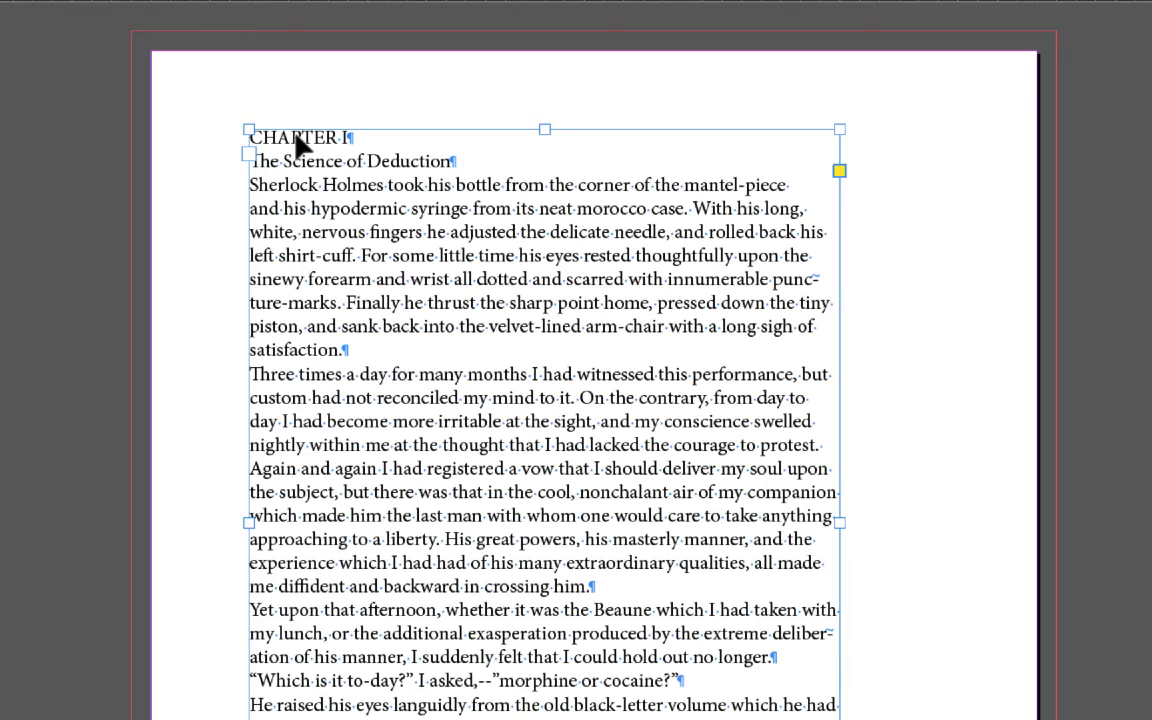
double_click(300, 145)
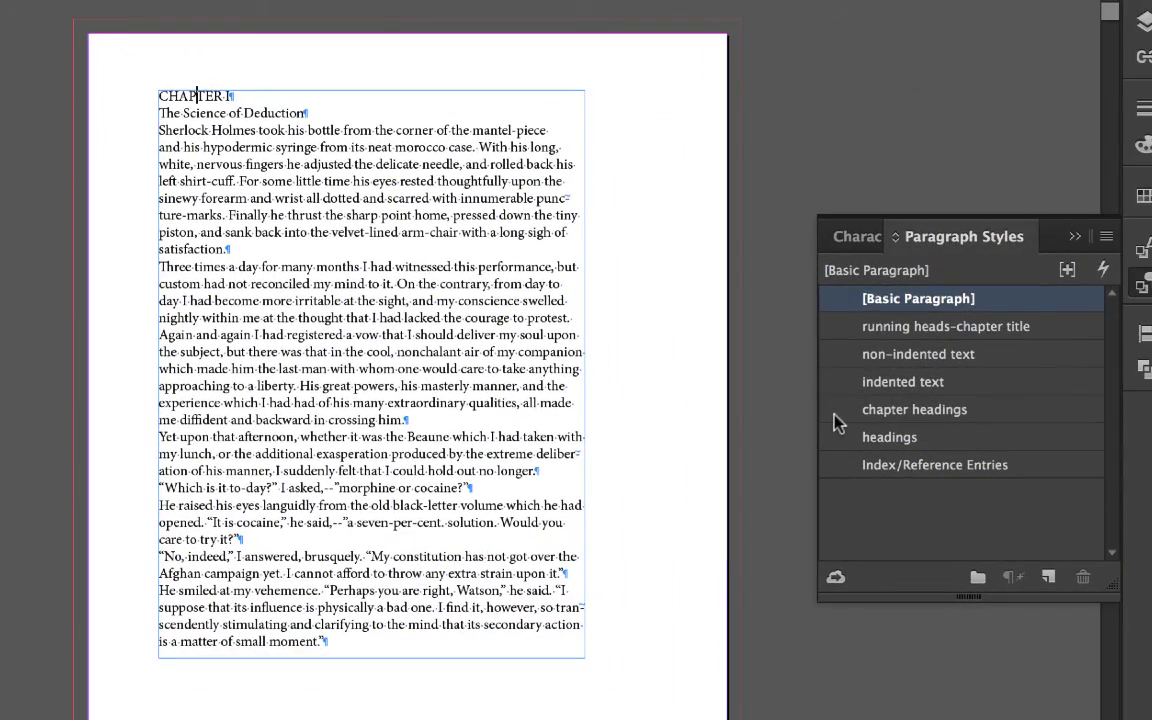
left_click(1108, 545)
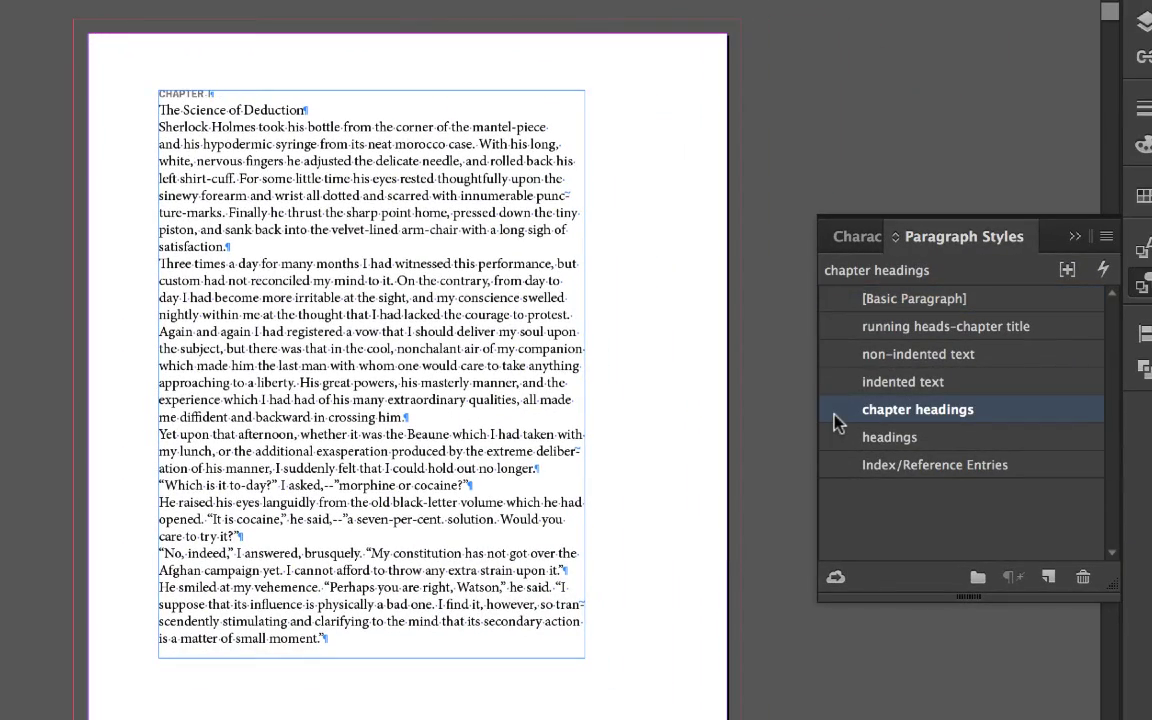
double_click(836, 420)
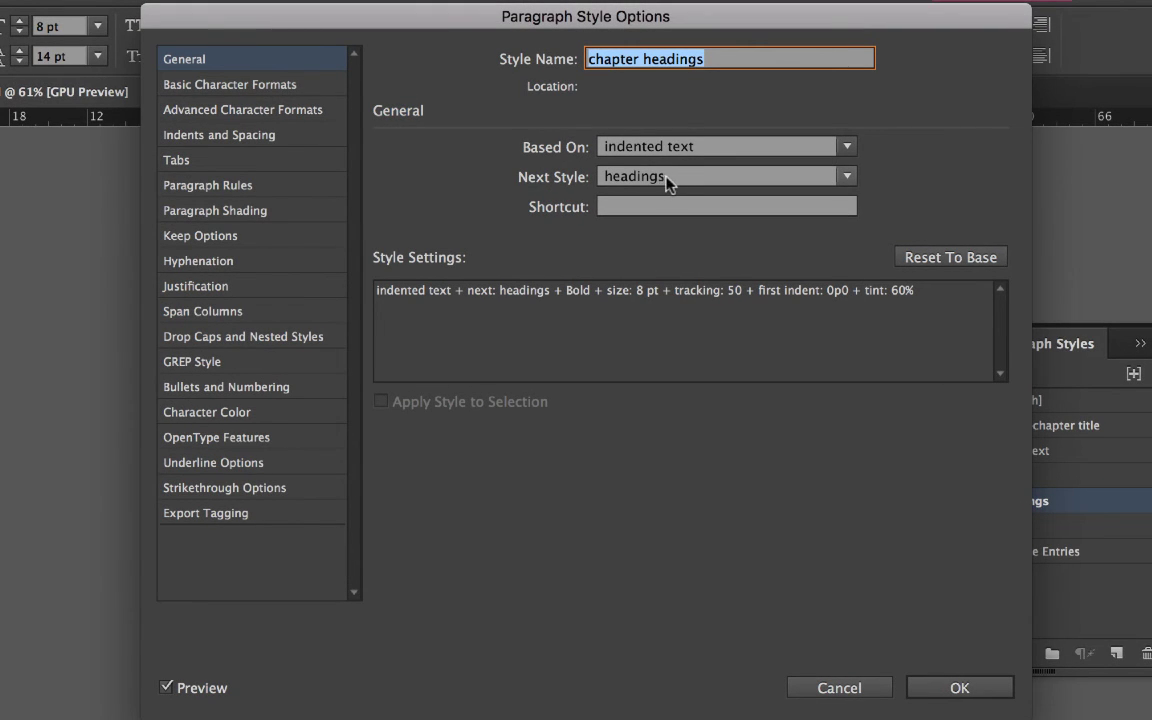
left_click(869, 688)
- Apply the headings style to "The Science of Deduction" and check the style's Next Style setting
left_click(444, 303)
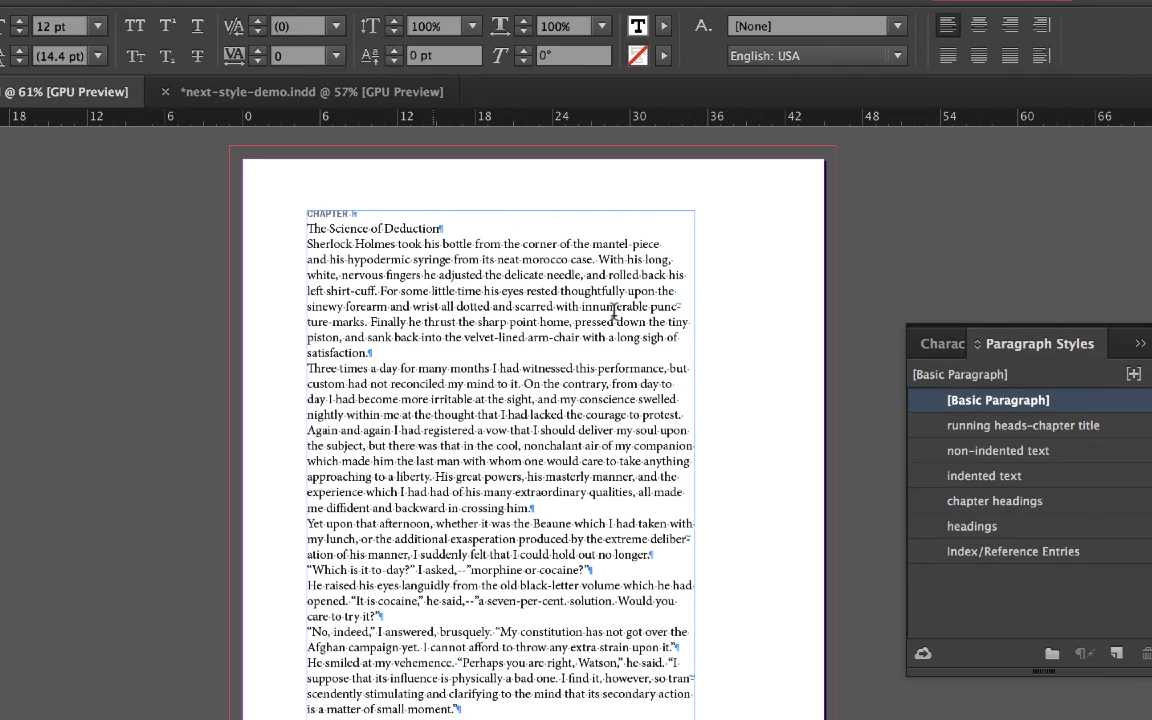
left_click(926, 530)
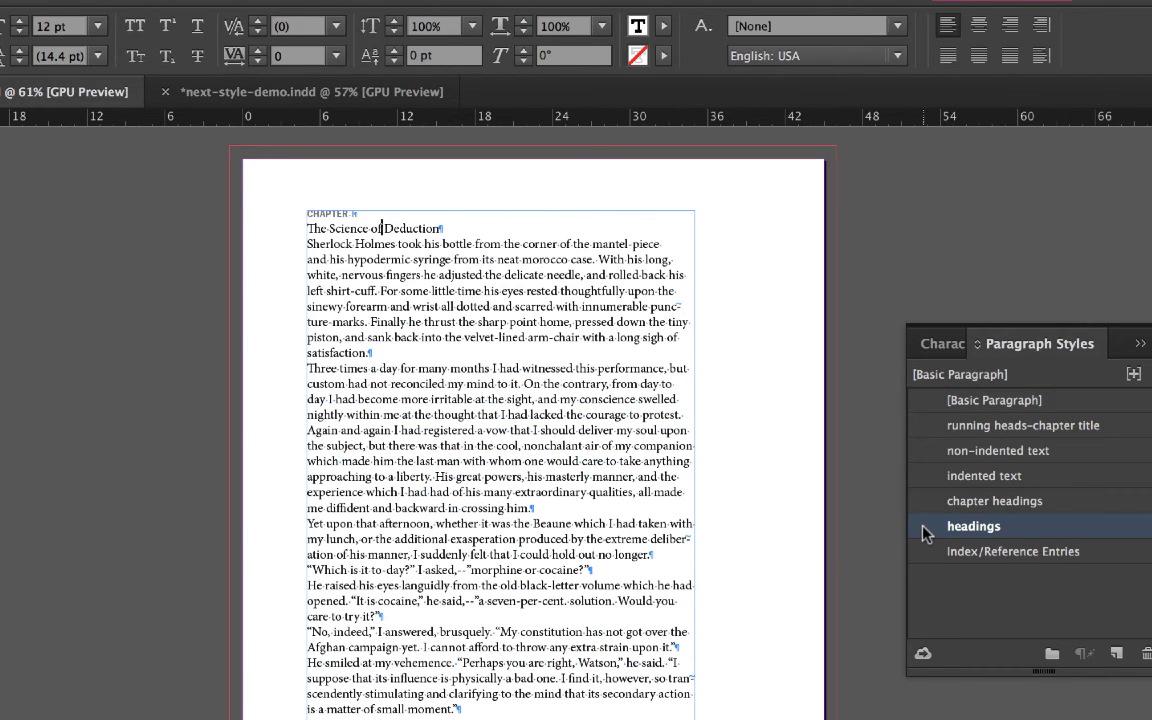
double_click(926, 530)
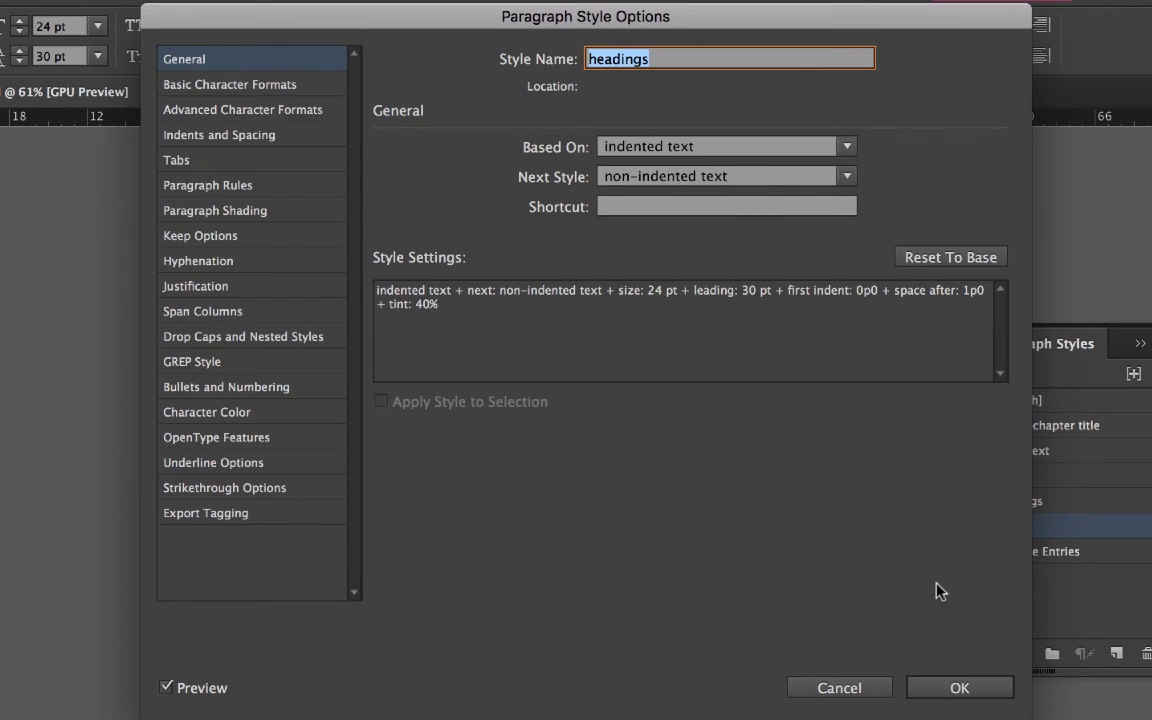
left_click(942, 692)
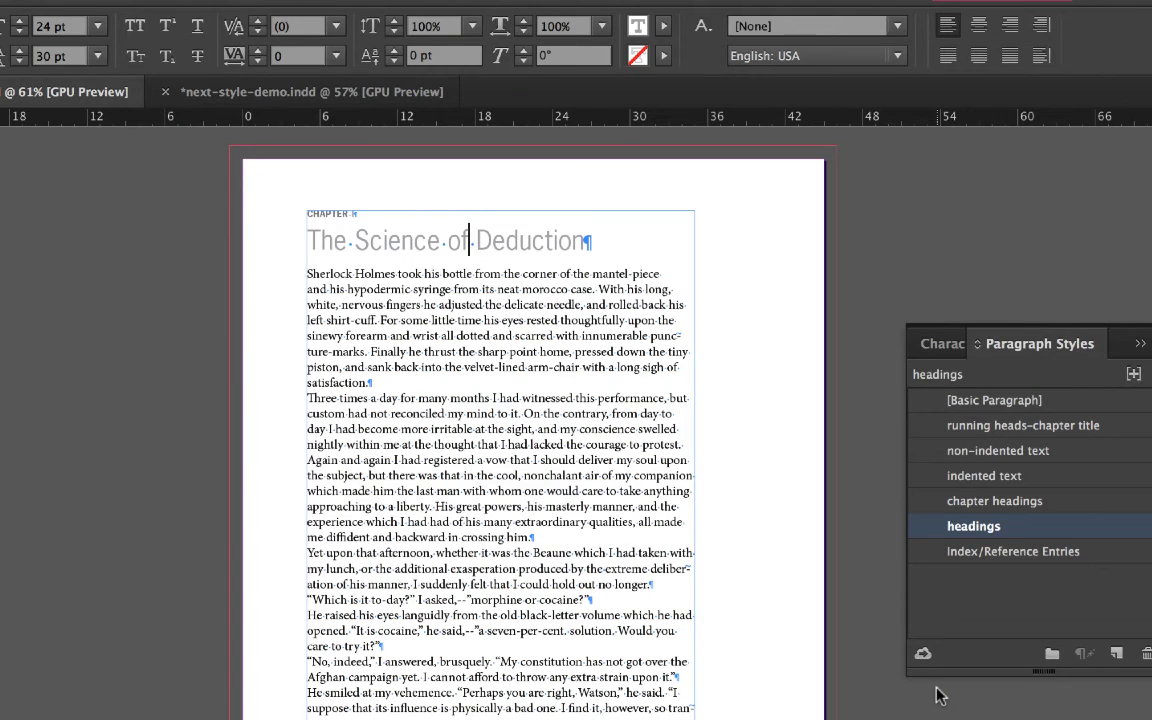
- Apply the non-indented text style to the paragraph starting "Sherlock Holmes took his bottle" and check its Next Style setting
left_click(443, 273)
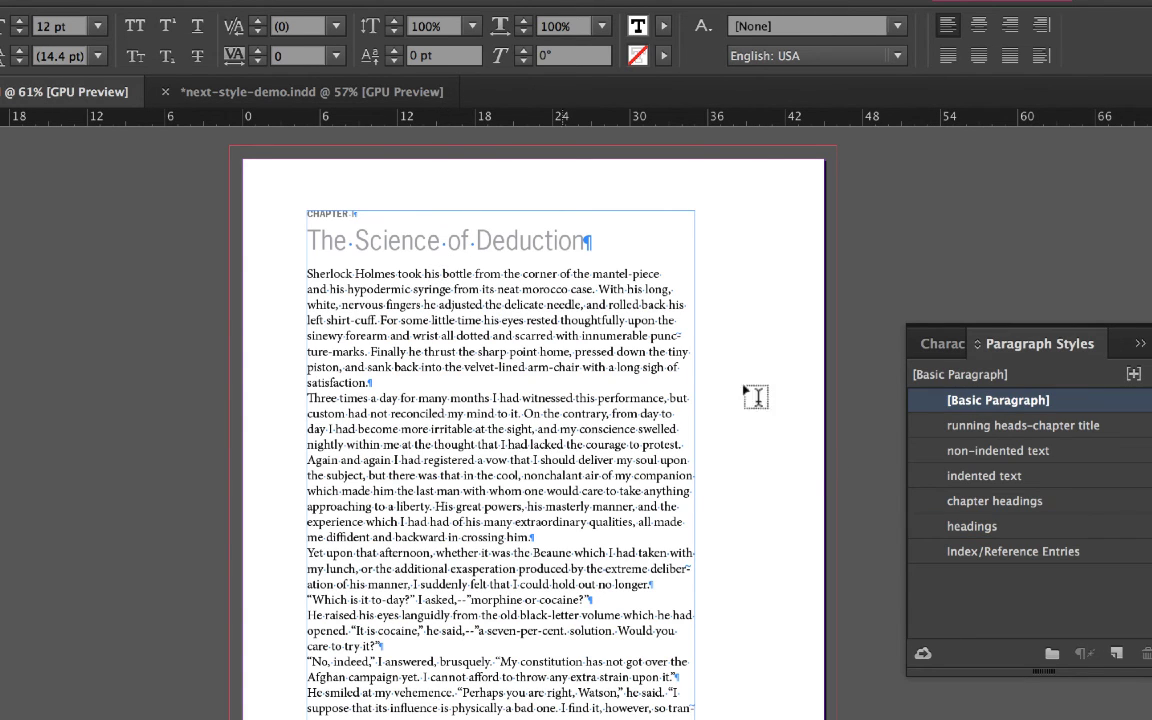
left_click(912, 451)
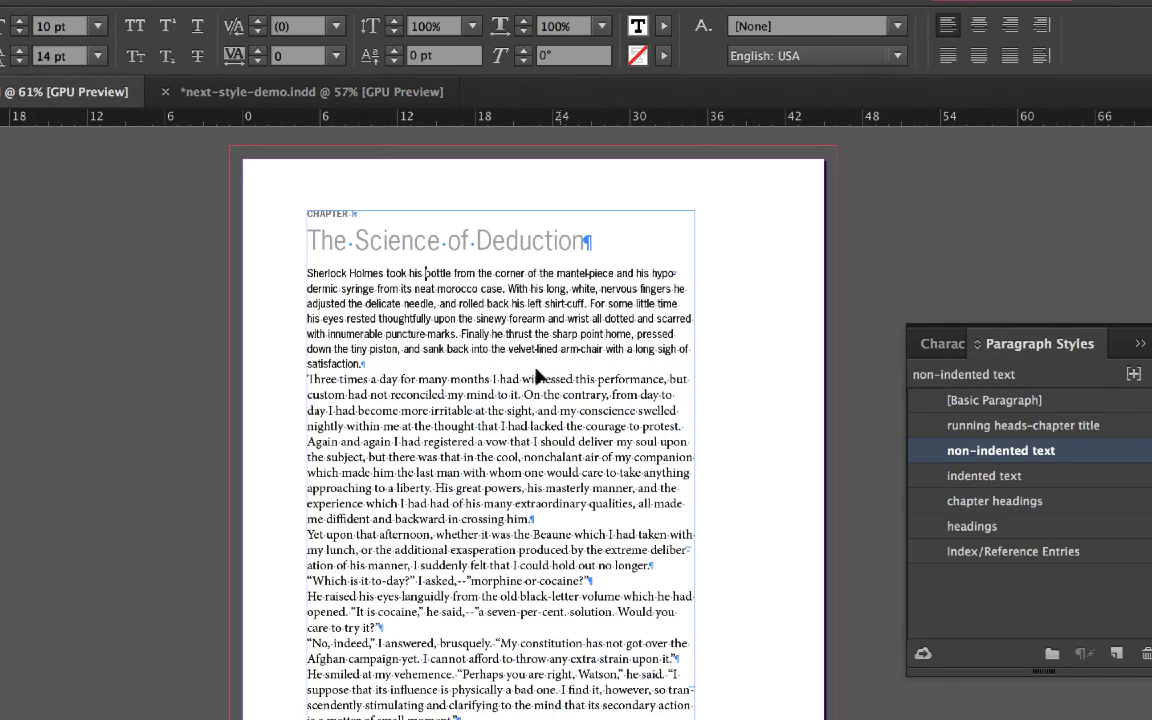
left_click_drag(283, 239, 556, 369)
left_click(556, 369)
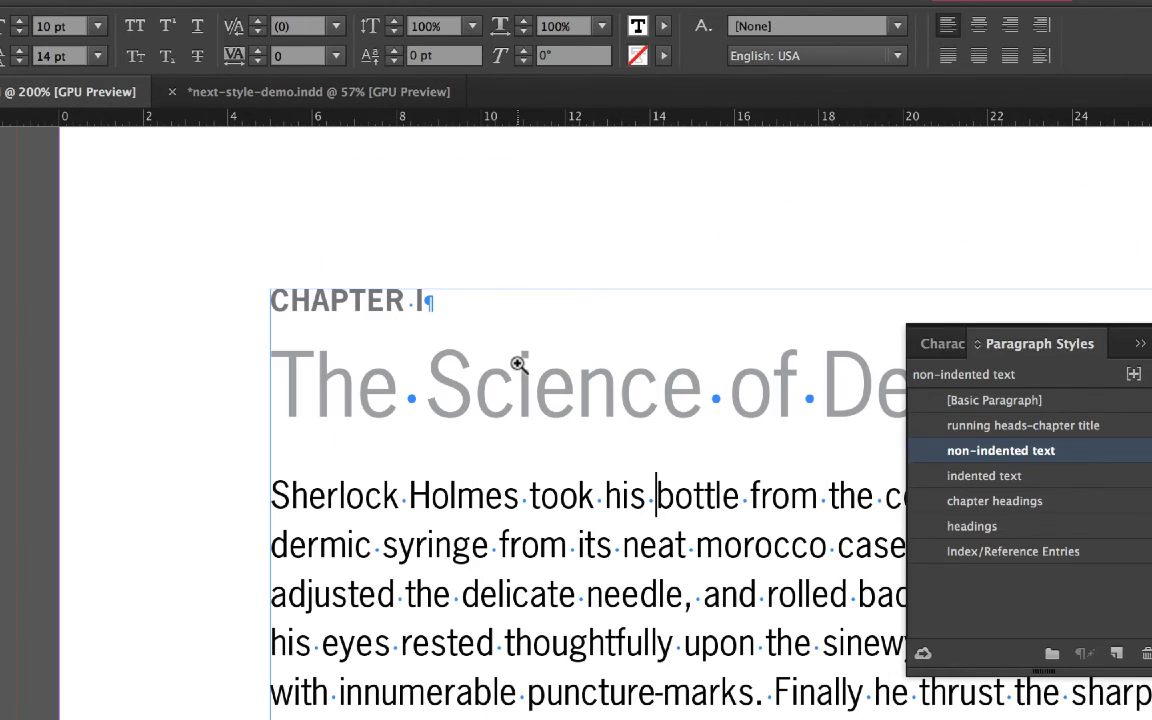
double_click(925, 452)
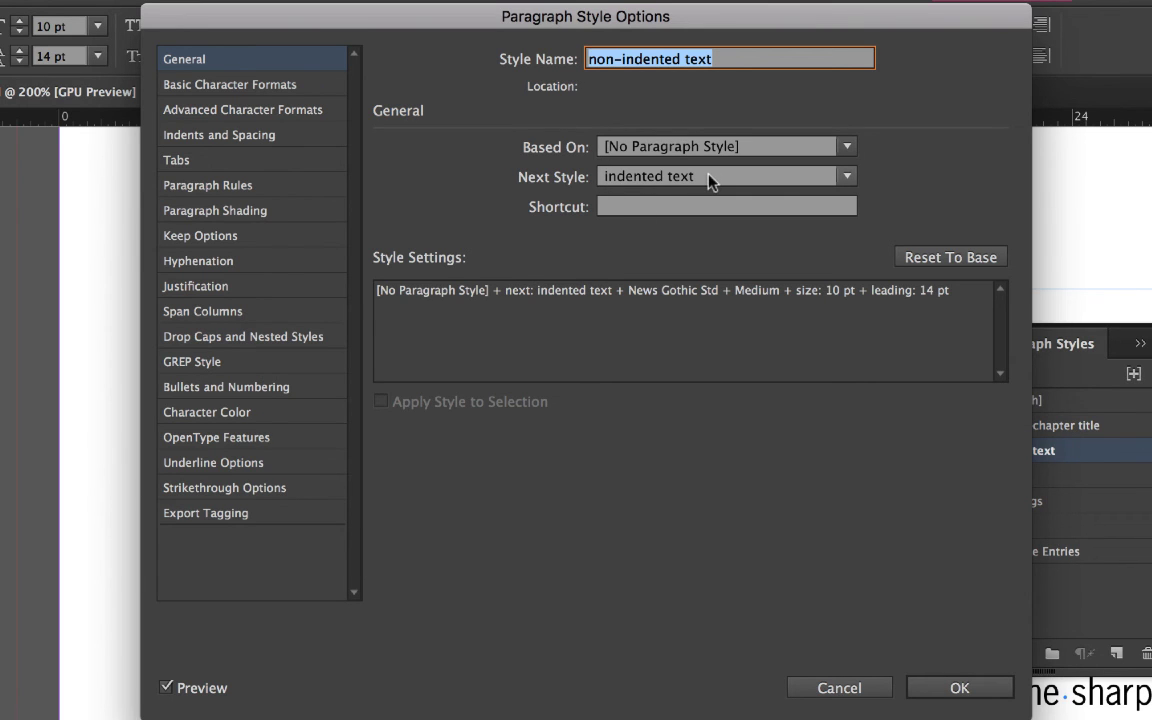
left_click(957, 689)
- Apply the indented text style to the paragraph starting "Three times a day" and check its Next Style setting
scroll(556, 569, "down", 6)
scroll(556, 569, "right", 3)
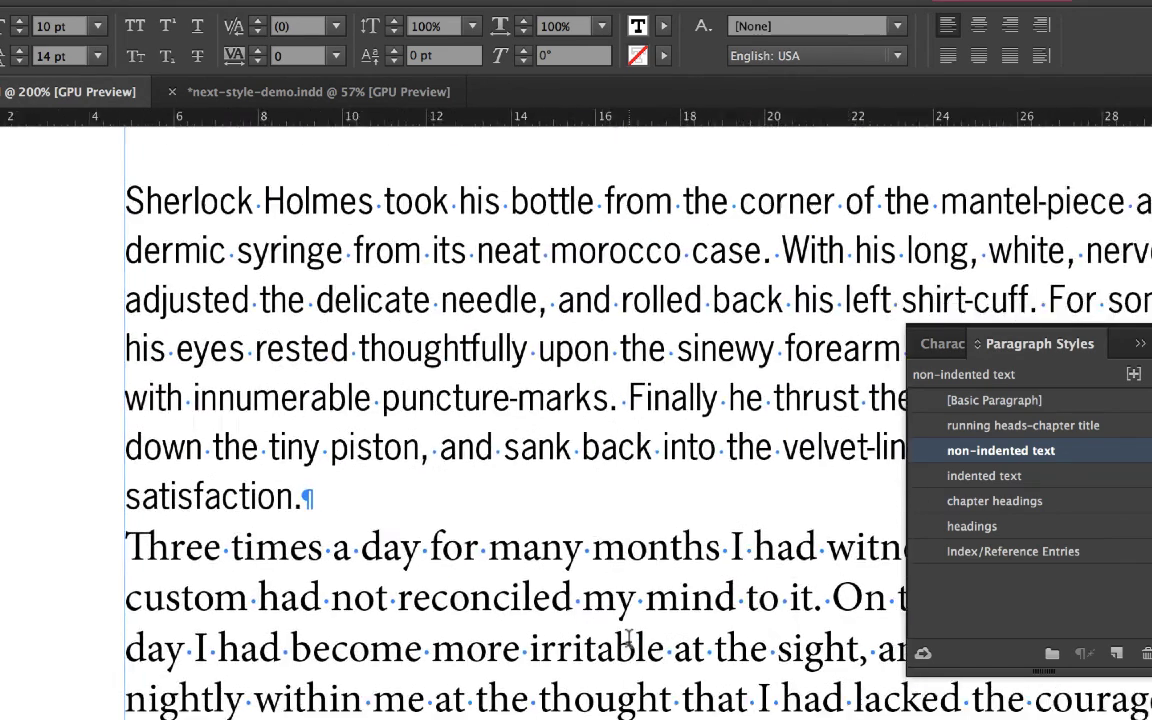
left_click(487, 512)
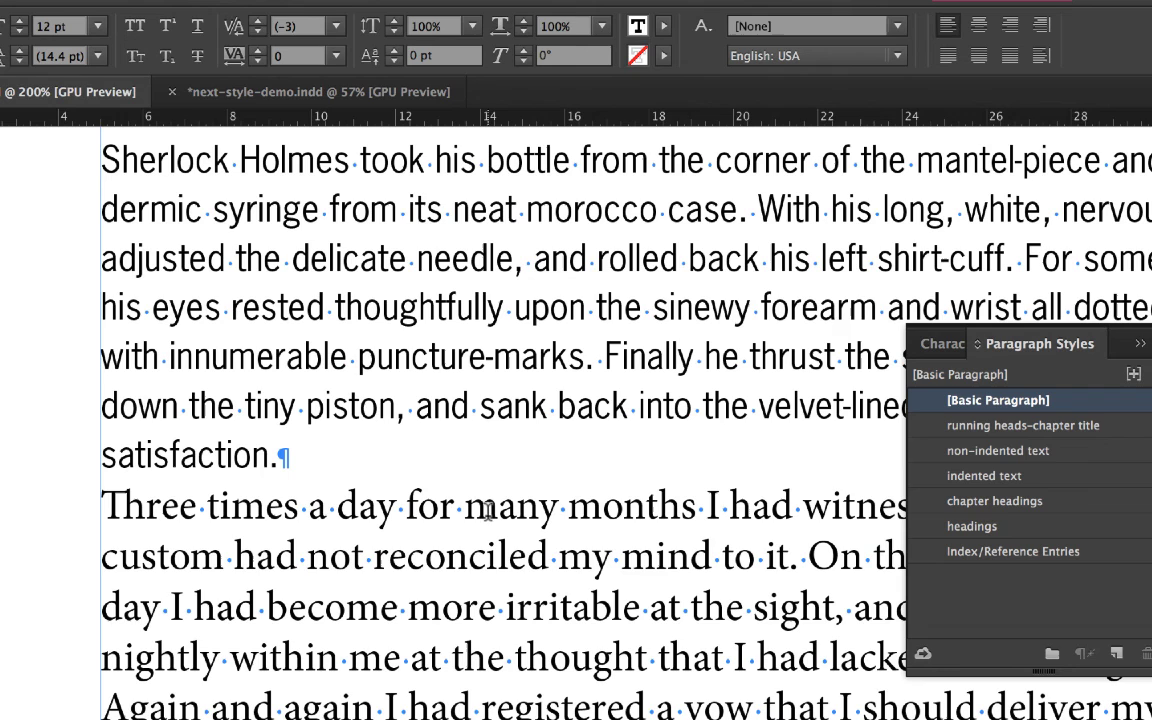
left_click(932, 478)
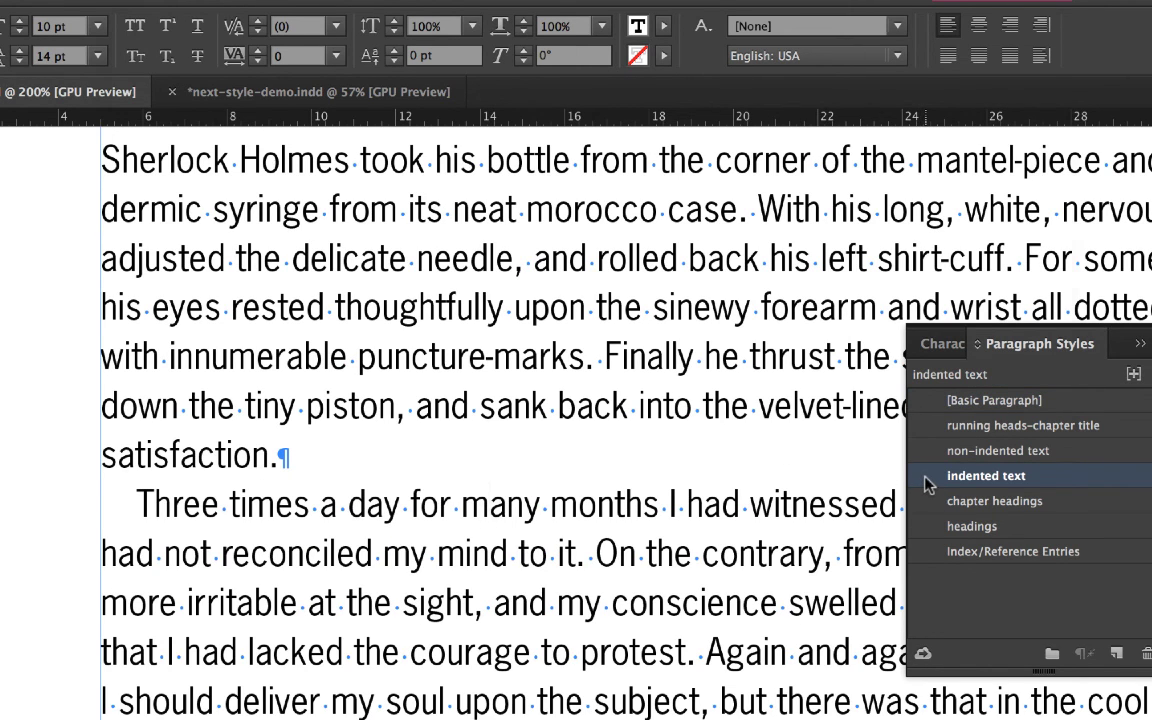
double_click(930, 480)
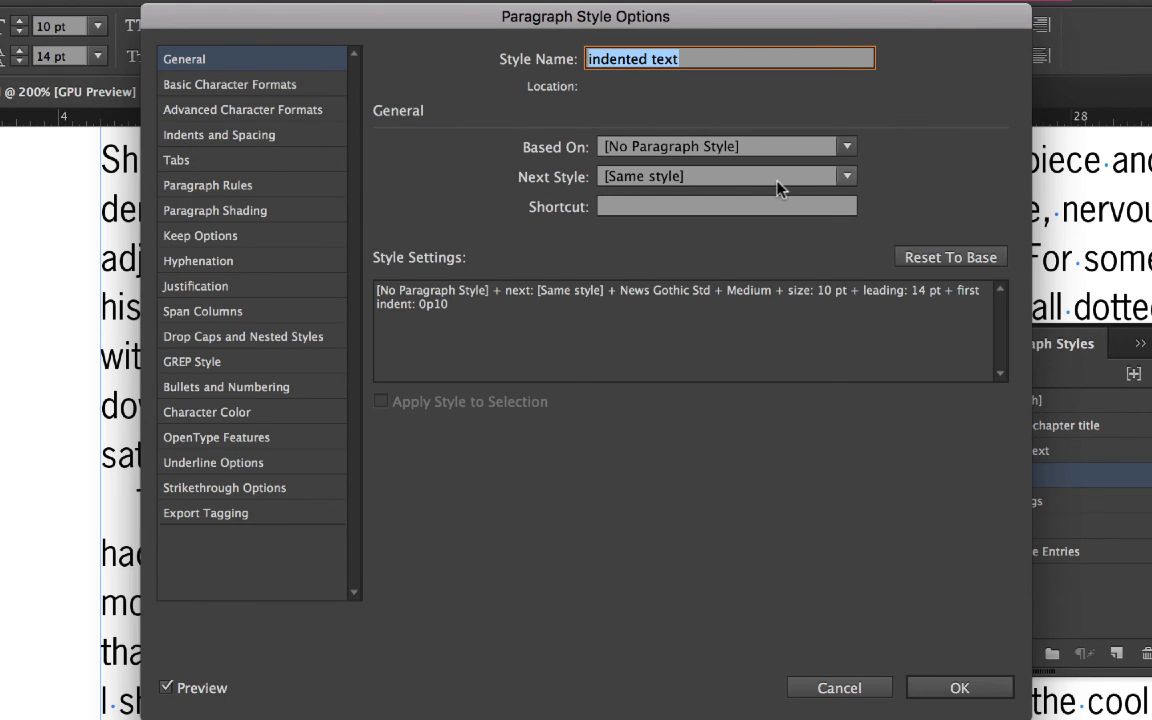
left_click(940, 690)
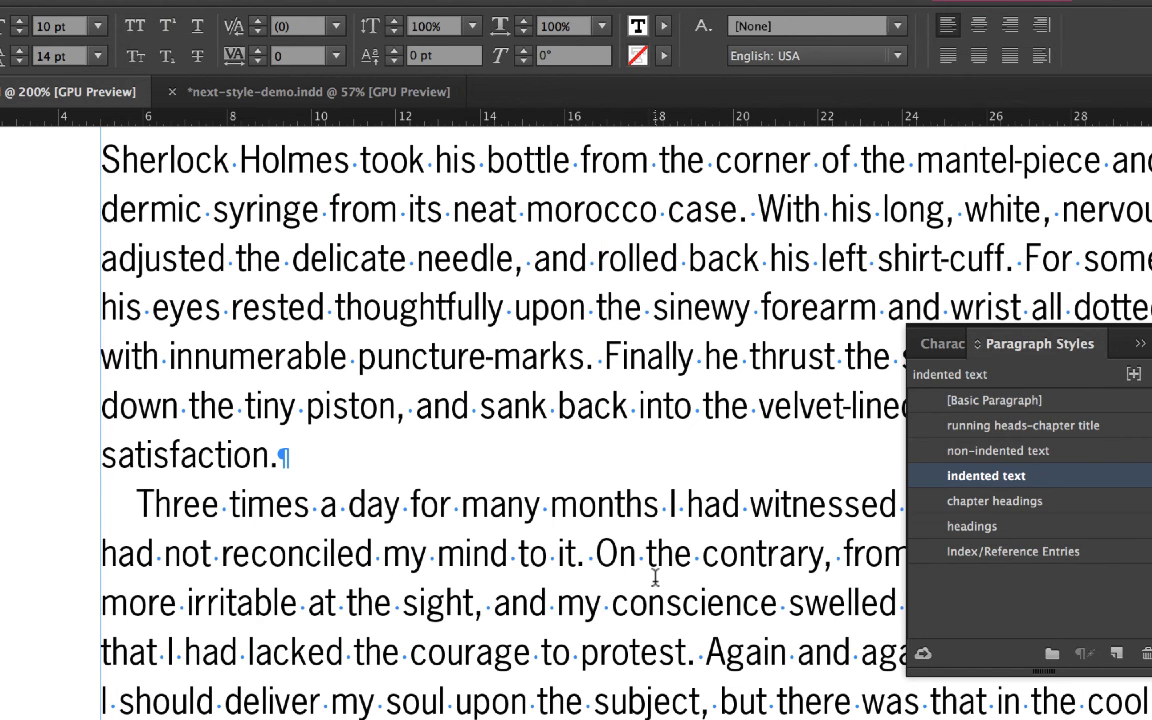
- Undo all the paragraph styles applied one by one to the chapter's opening lines and paragraphs
key("super+0")
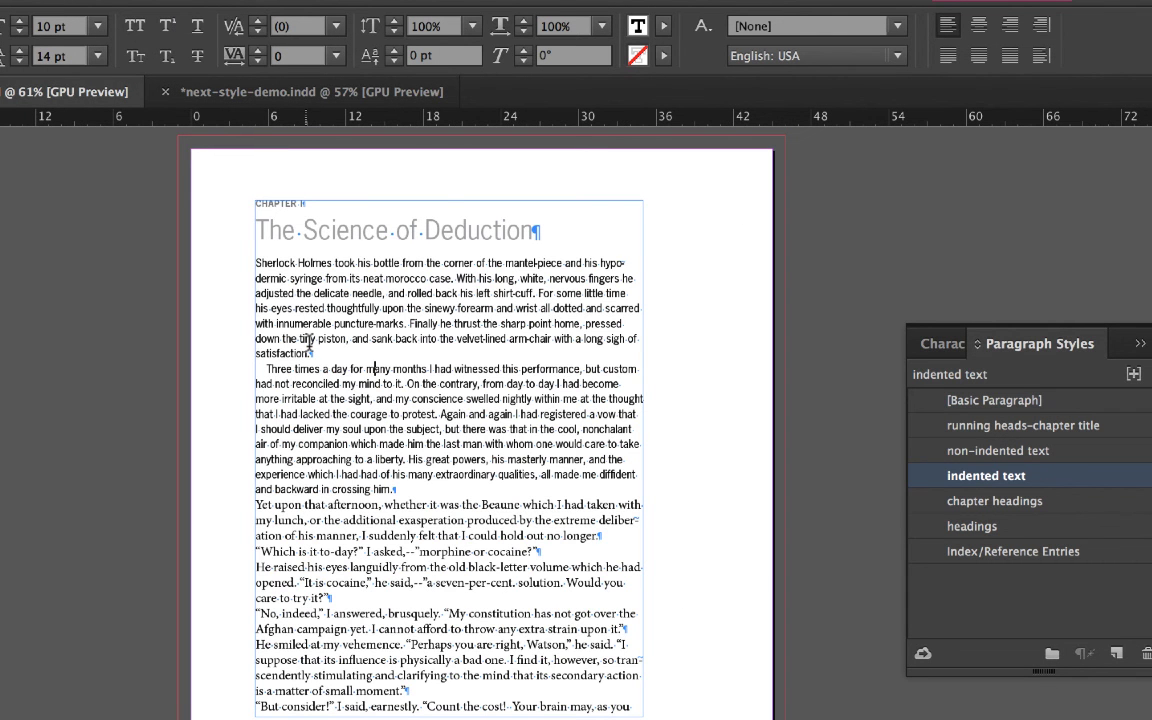
key("super+z")
key("super+z")
key("super+z")
key("super+z")
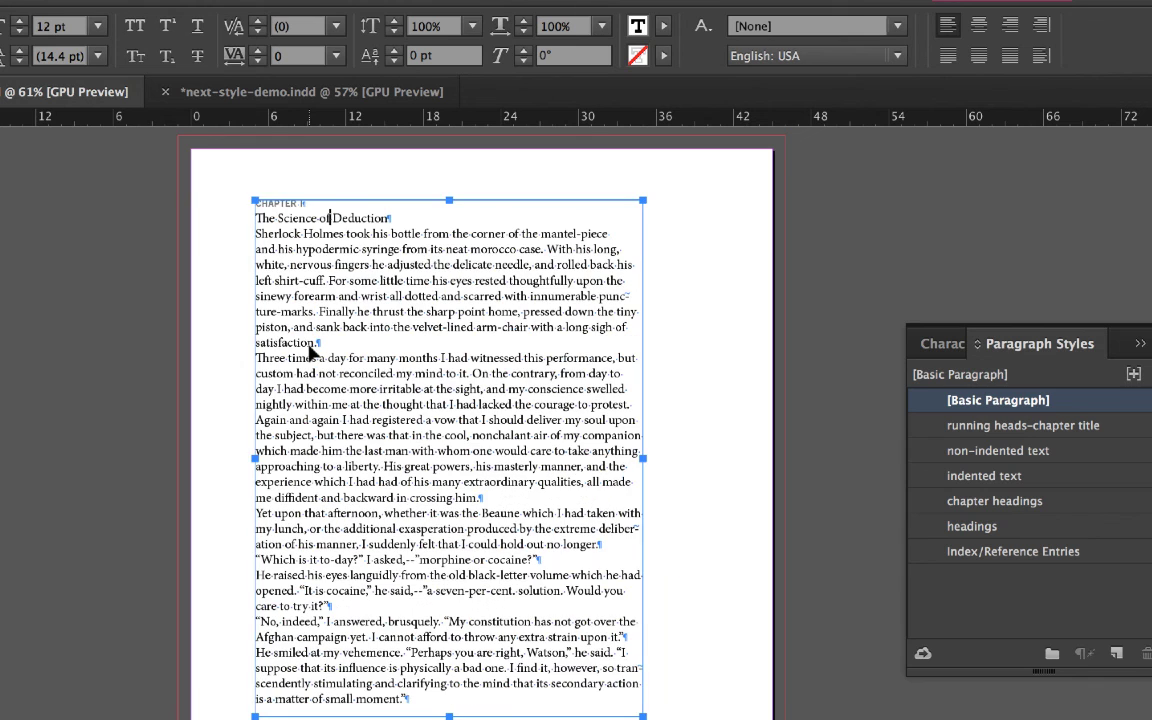
key("super+z")
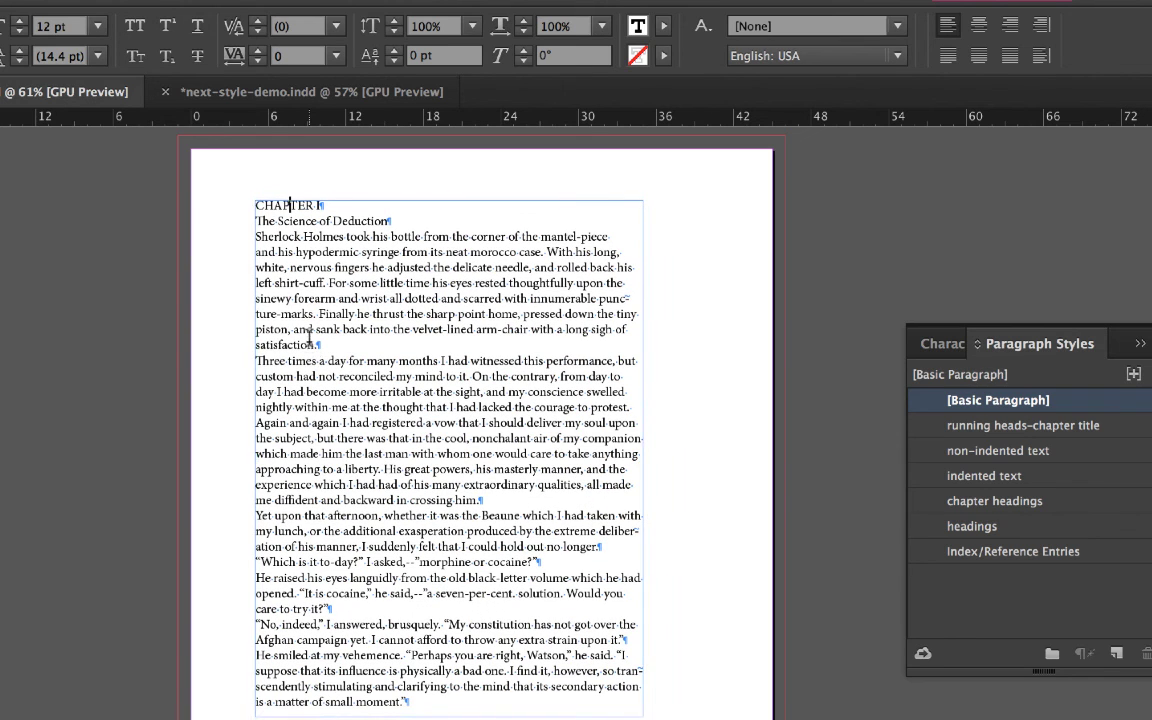
- Select the chapter's text from "CHAPTER I" through its last paragraph on page 8, leaving out the following pages
left_click(257, 202)
key("super+a")
scroll(447, 300, "down", 10)
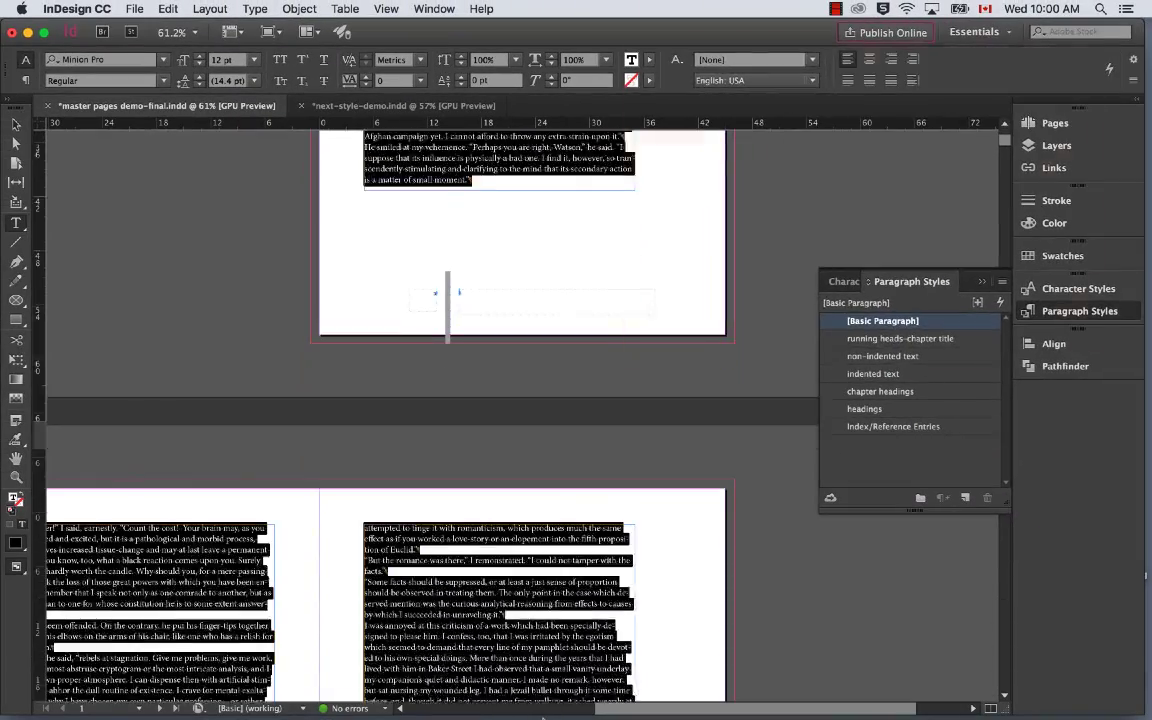
scroll(447, 400, "down", 10)
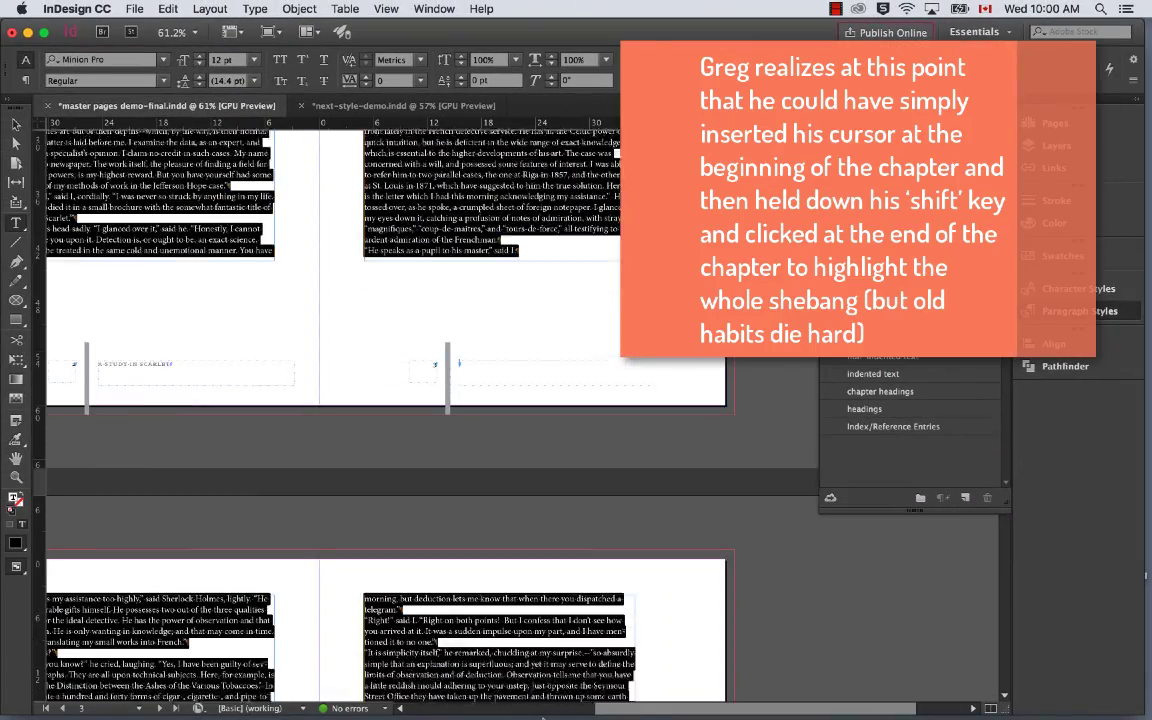
scroll(380, 400, "down", 10)
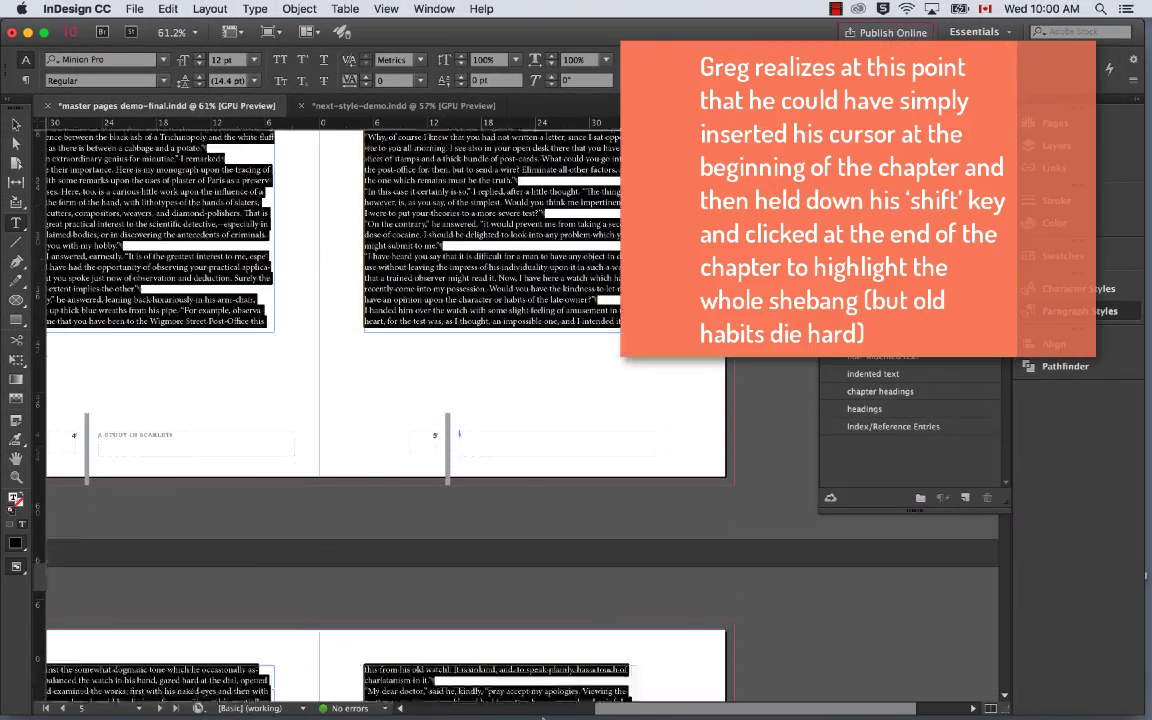
scroll(543, 717, "down", 10)
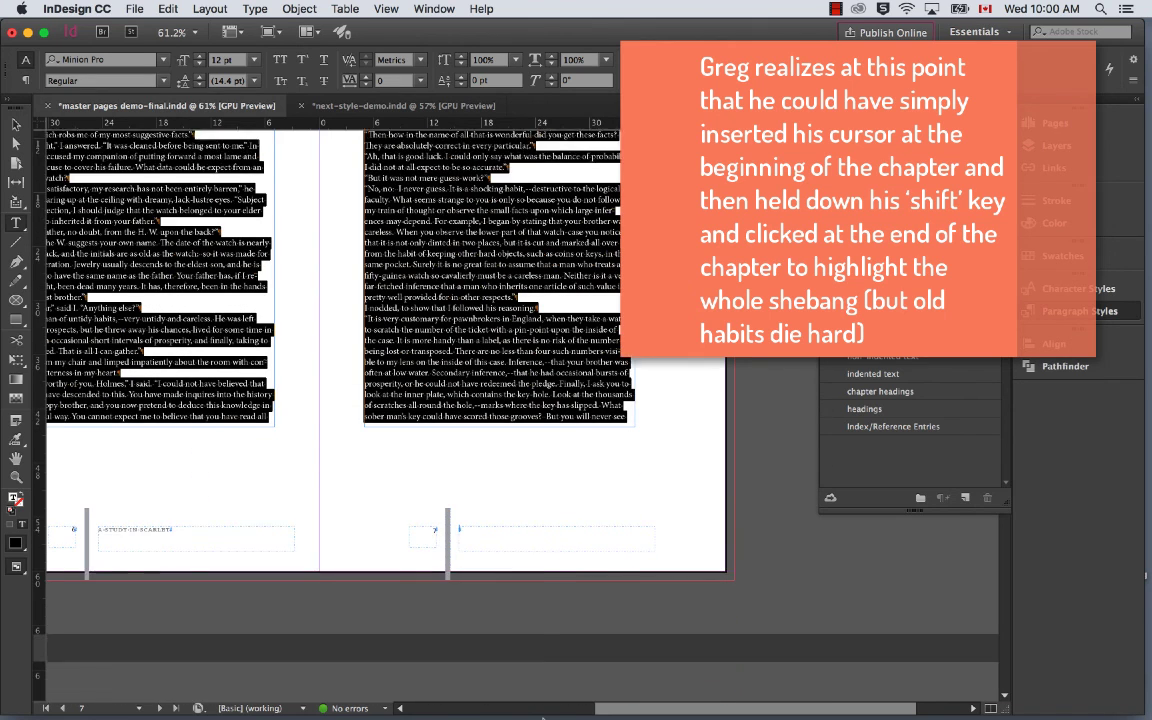
scroll(350, 550, "down", 10)
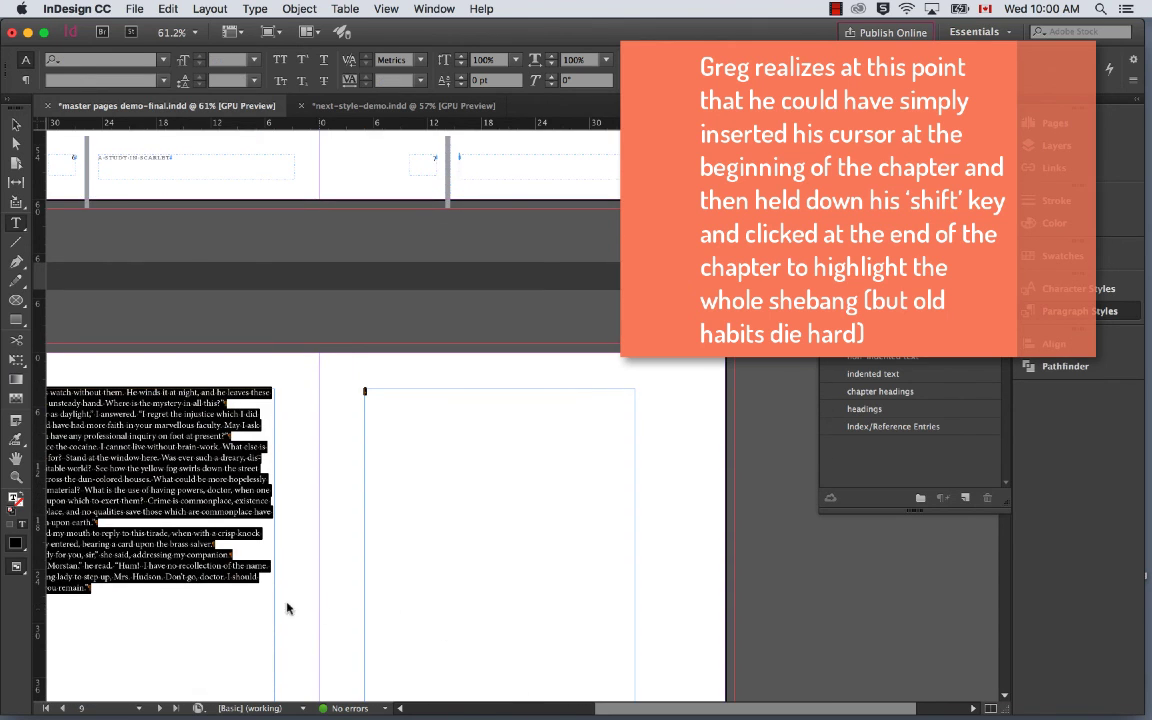
left_click_drag(125, 600, 101, 590)
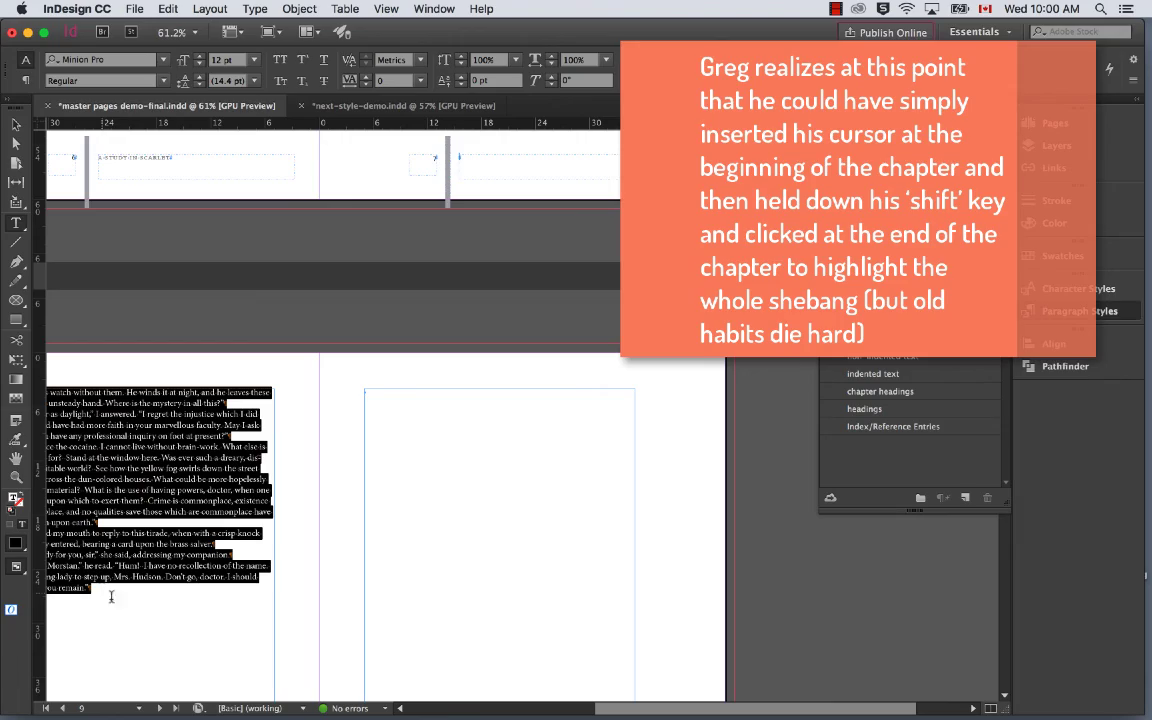
scroll(188, 617, "left", 5)
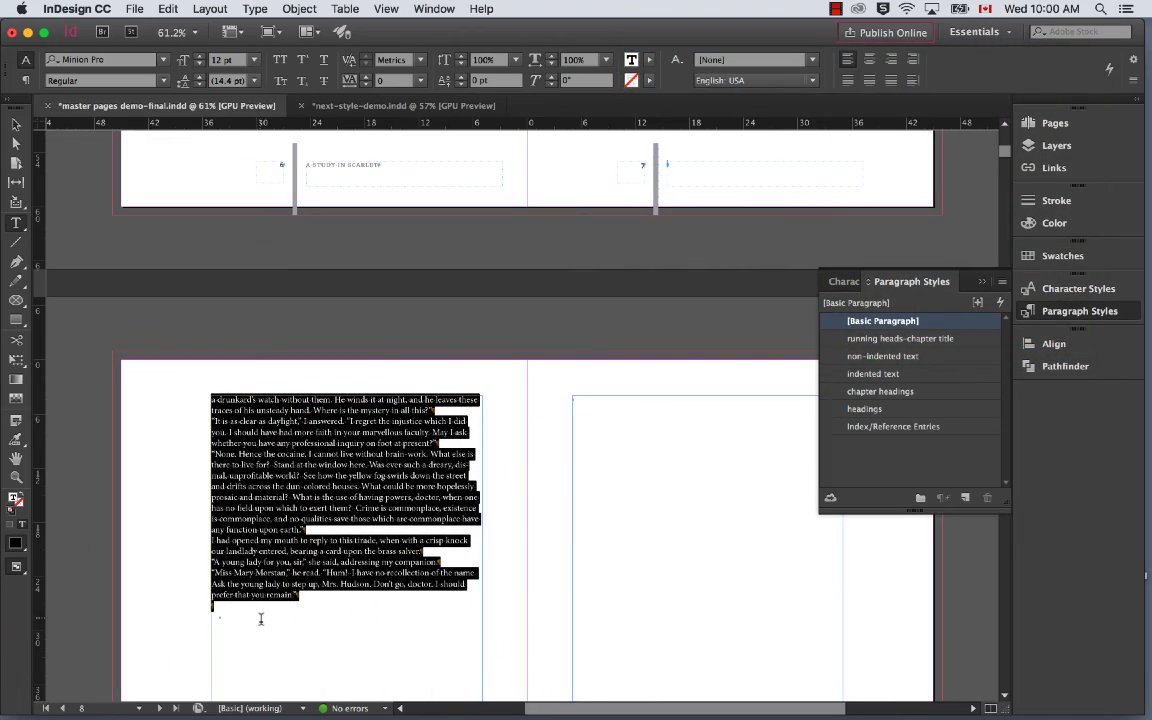
- Apply "chapter headings" then Next Style to the whole selected chapter
scroll(278, 623, "up", 20)
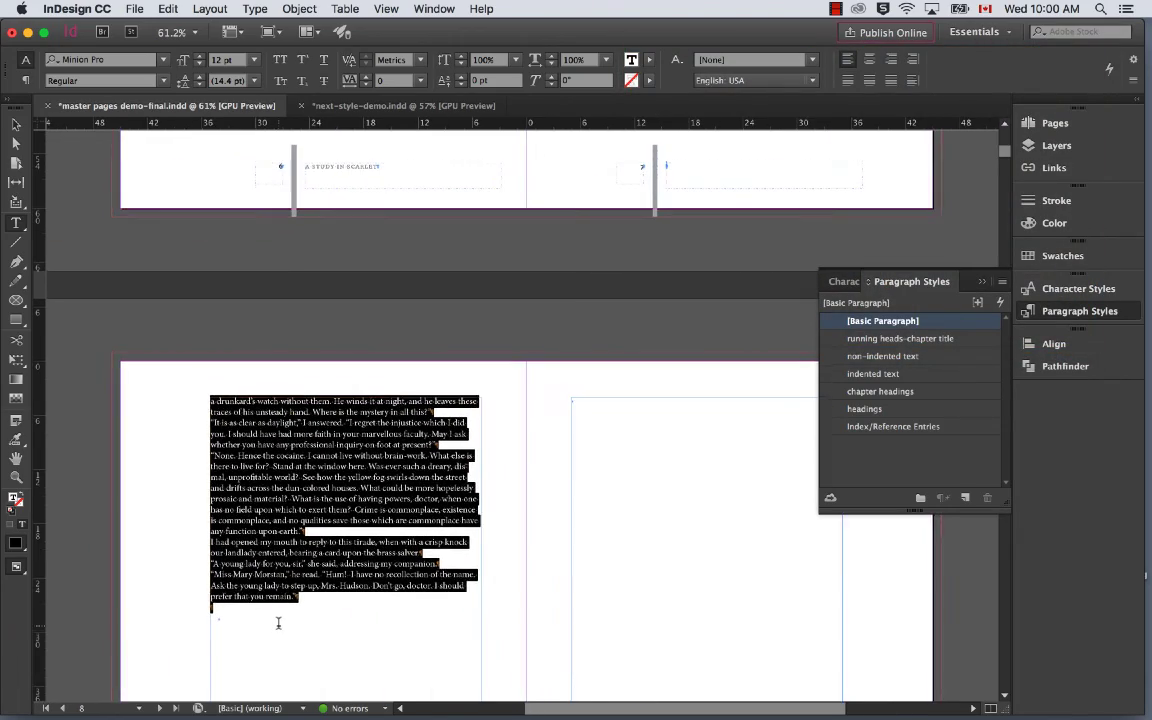
scroll(278, 623, "right", 4)
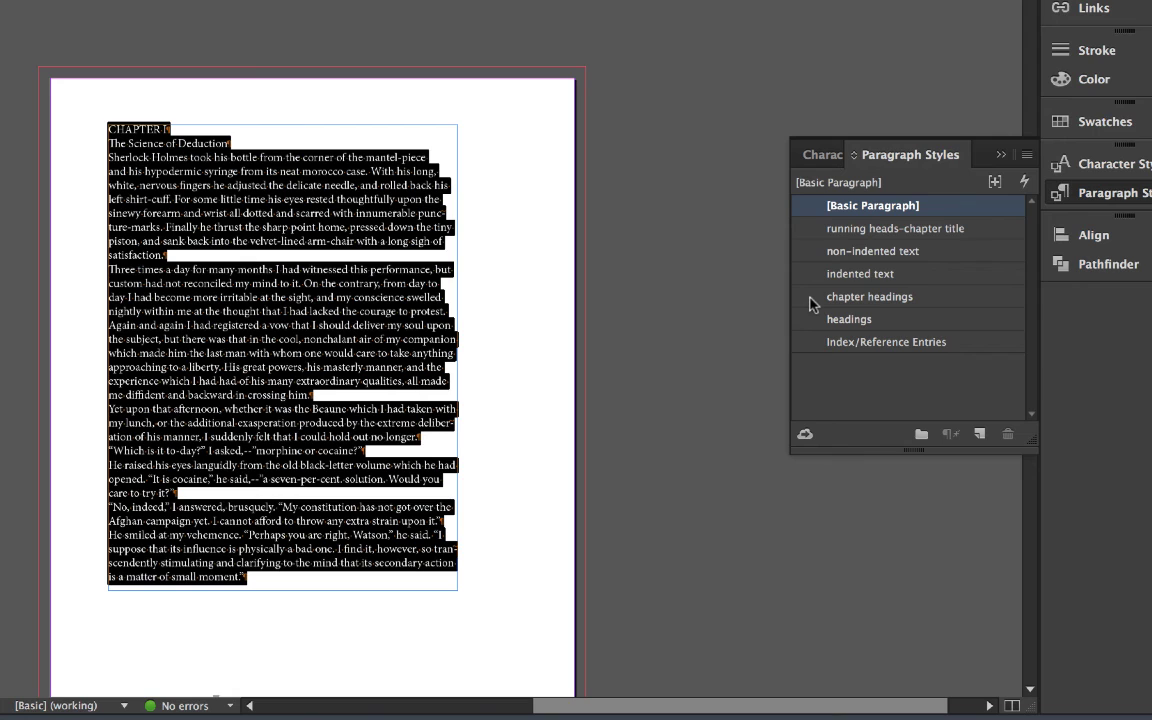
right_click(812, 304)
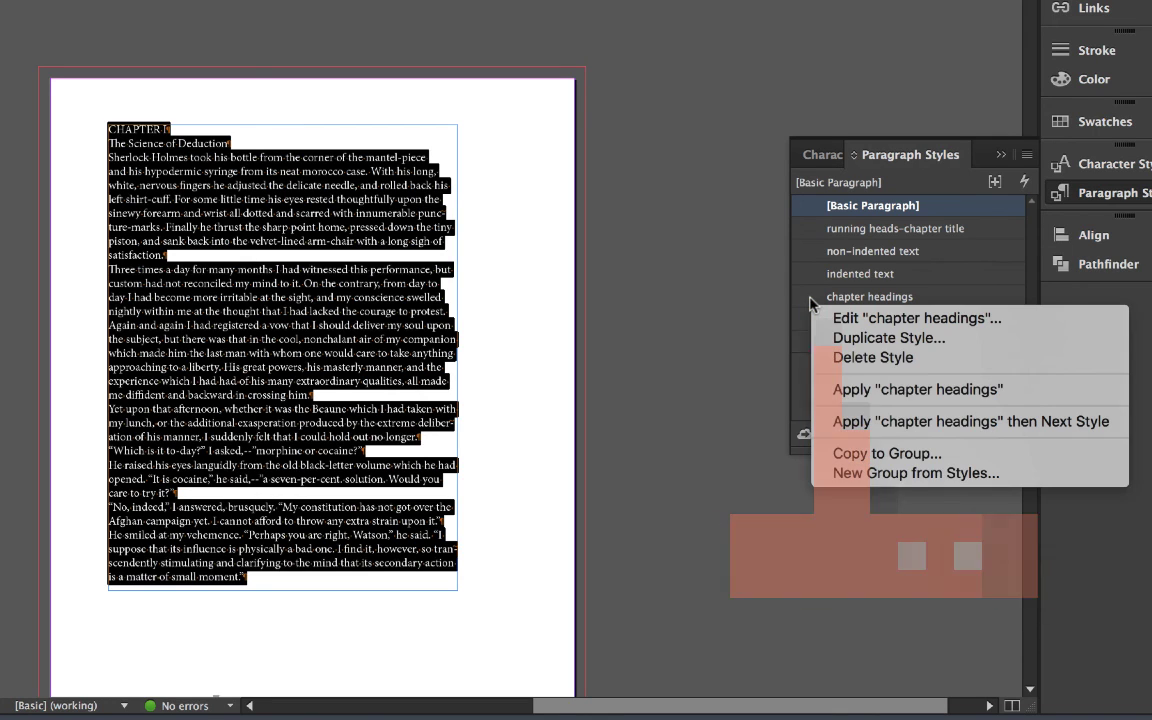
left_click(857, 425)
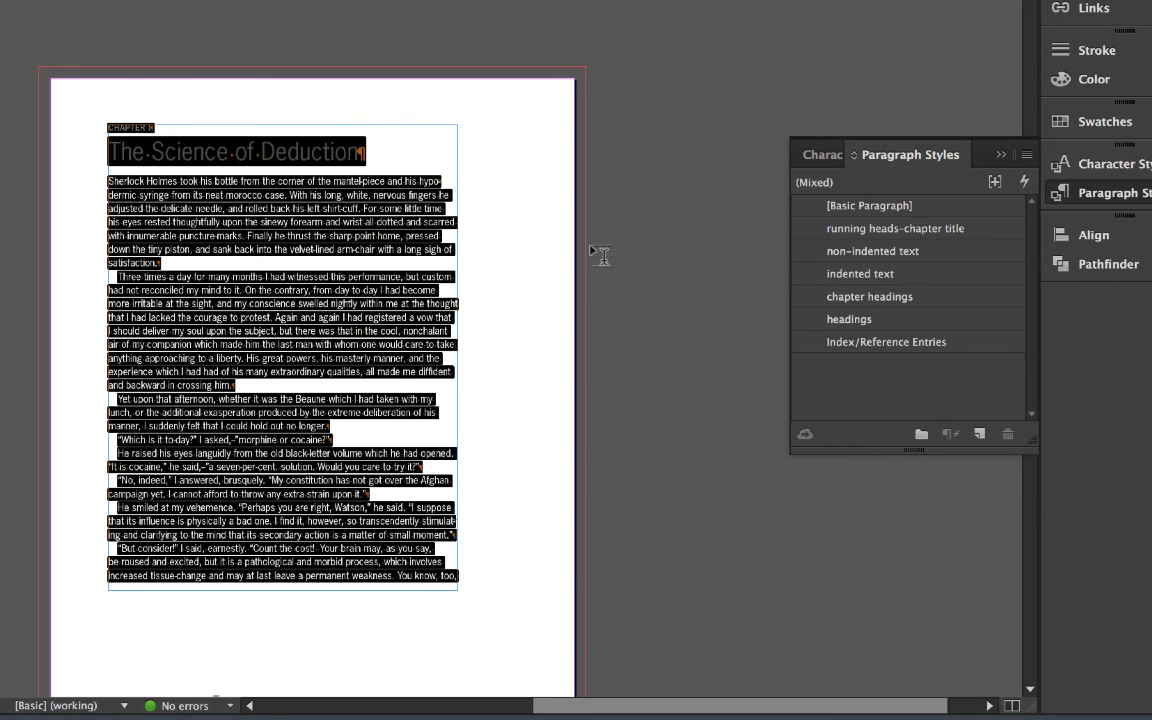
- Deselect the text and check which paragraph styles the "CHAPTER I" line, the title and the first two body paragraphs carry
left_click(543, 251)
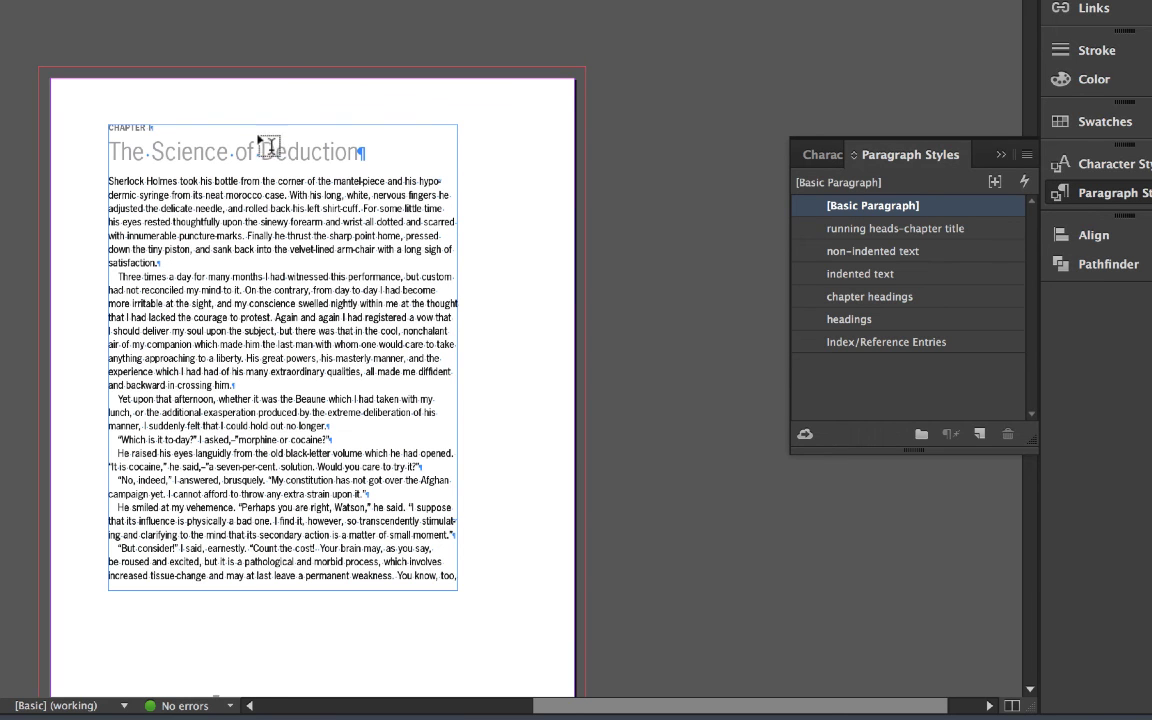
left_click(120, 122)
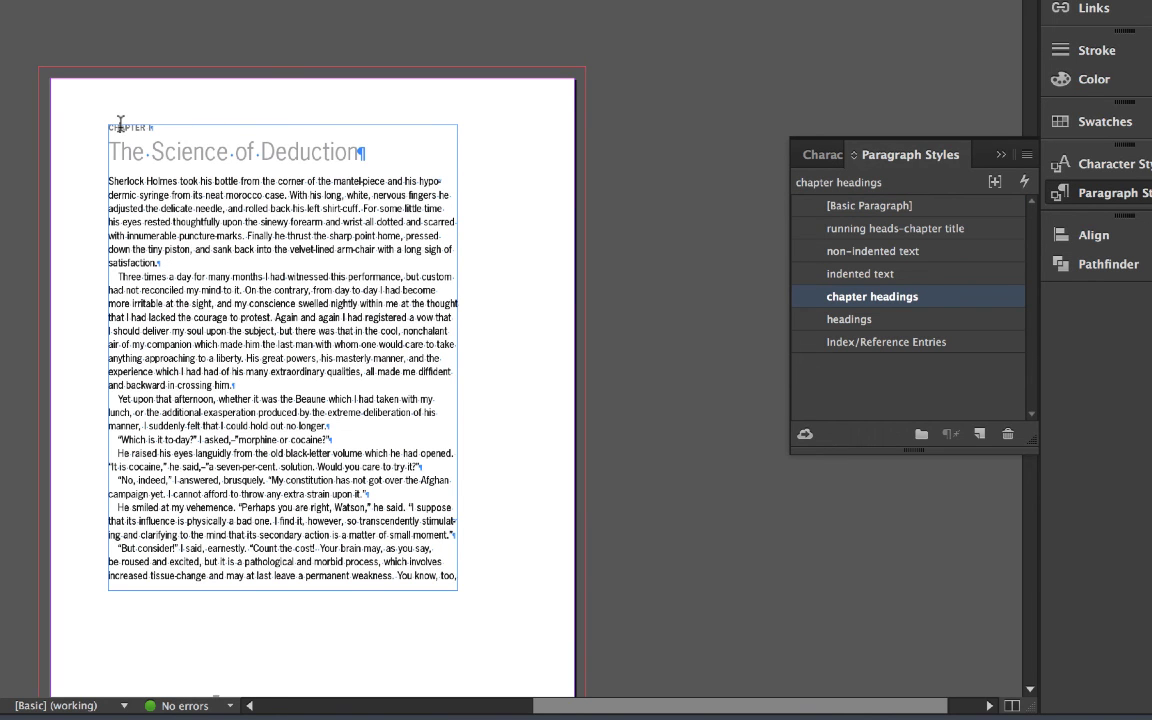
key("Down")
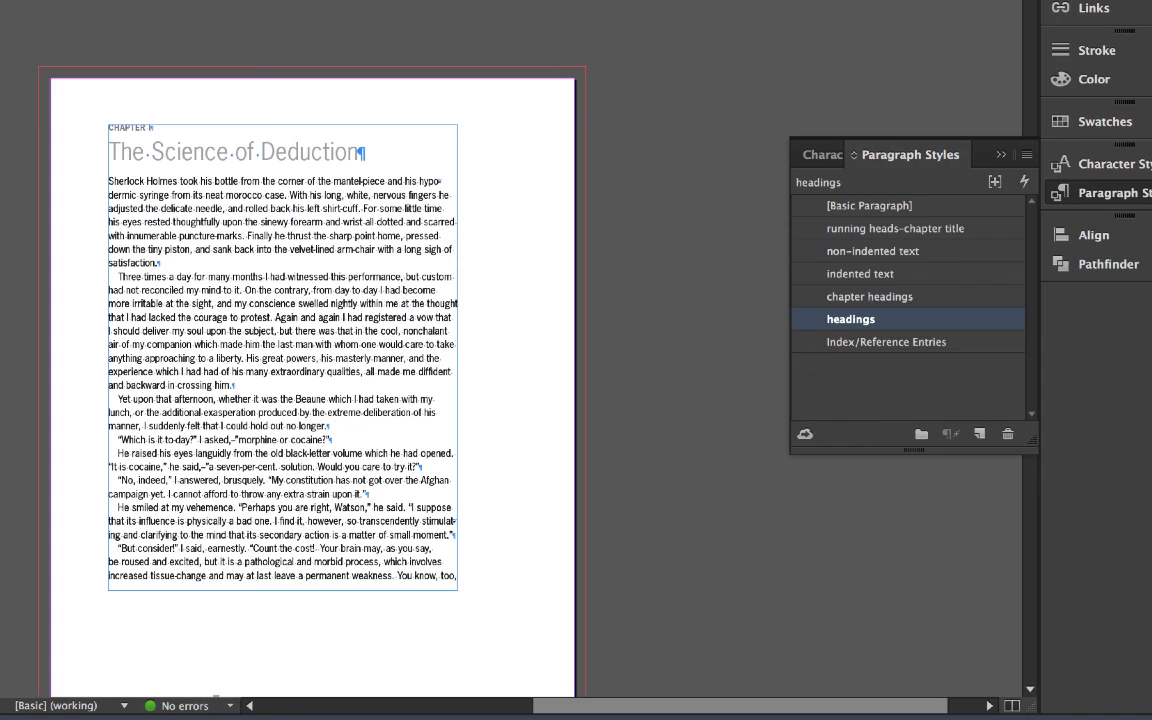
key("Down")
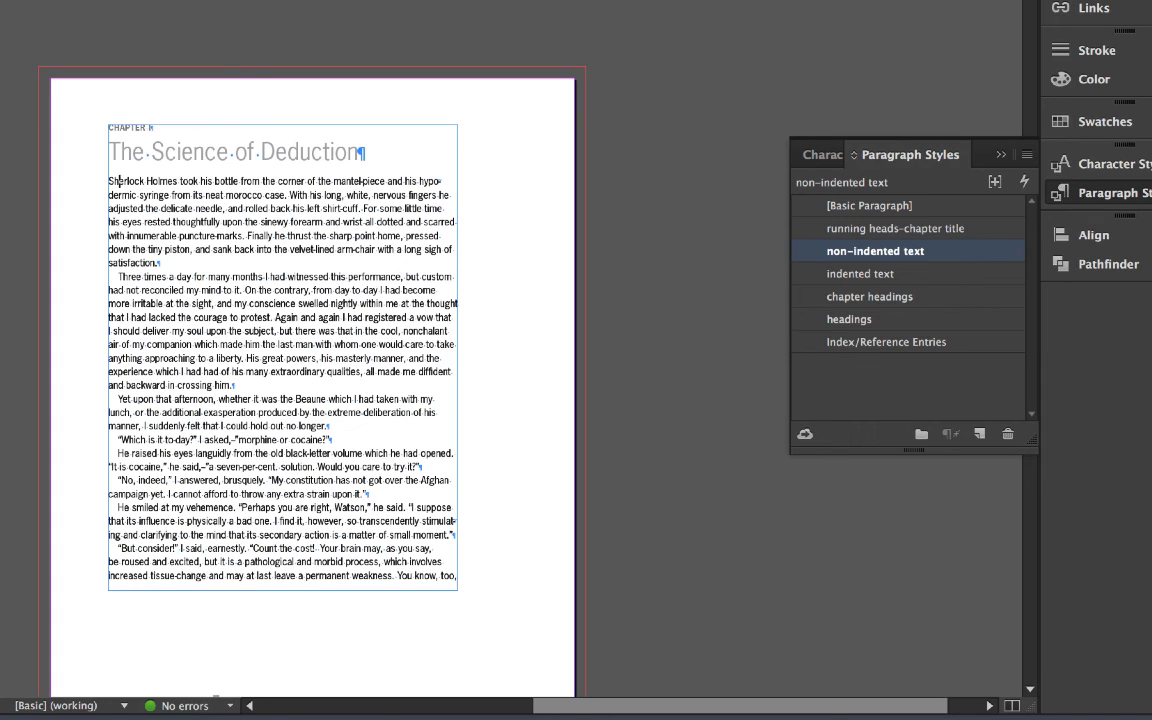
left_click(117, 289)
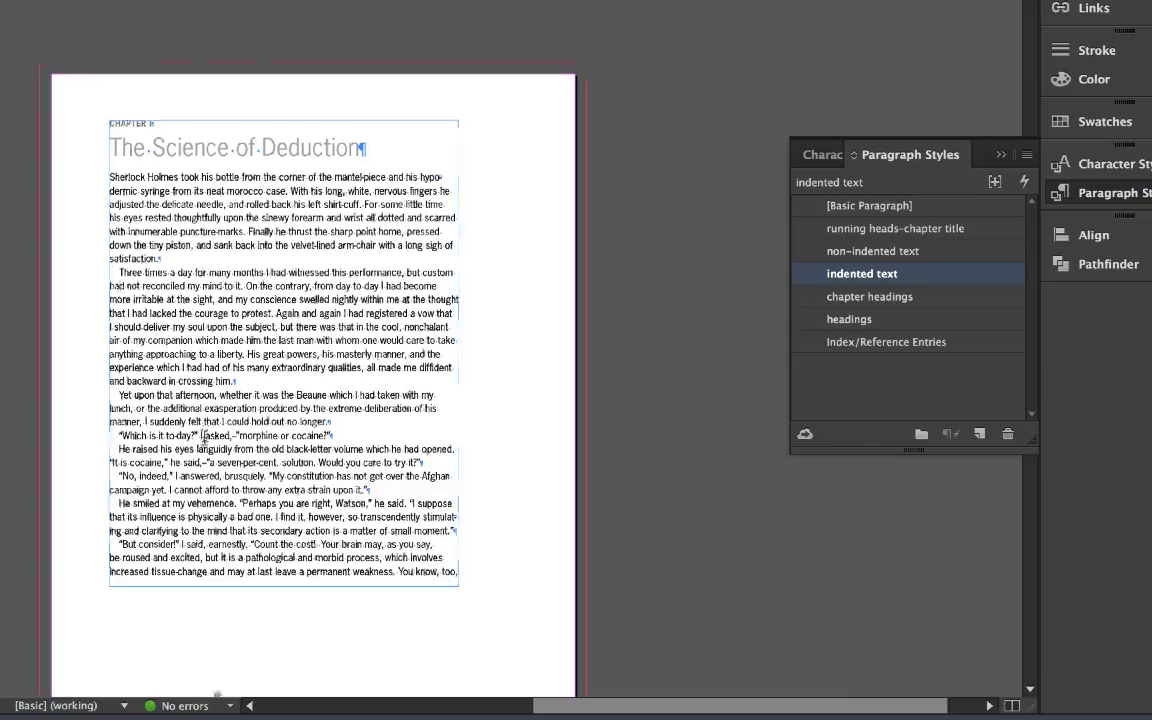
- Review the formatted pages to the chapter's end and check the paragraph style of the chapter line above "The Statement of the Case"
scroll(203, 437, "down", 15)
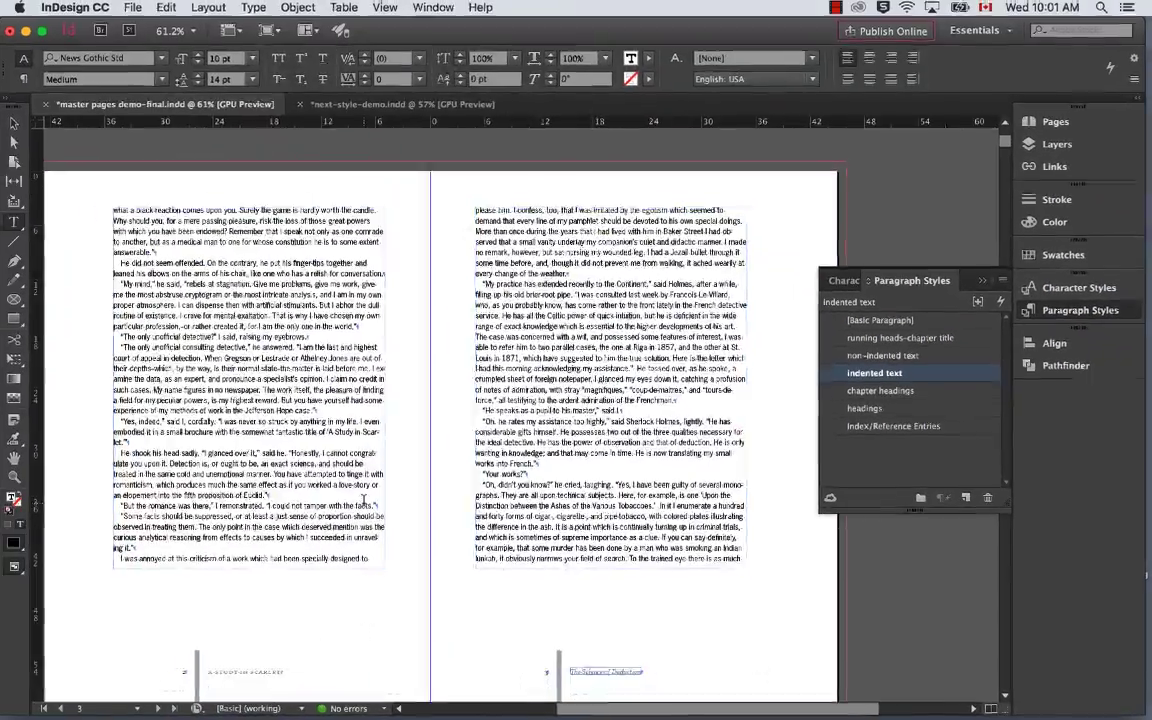
scroll(329, 460, "down", 10)
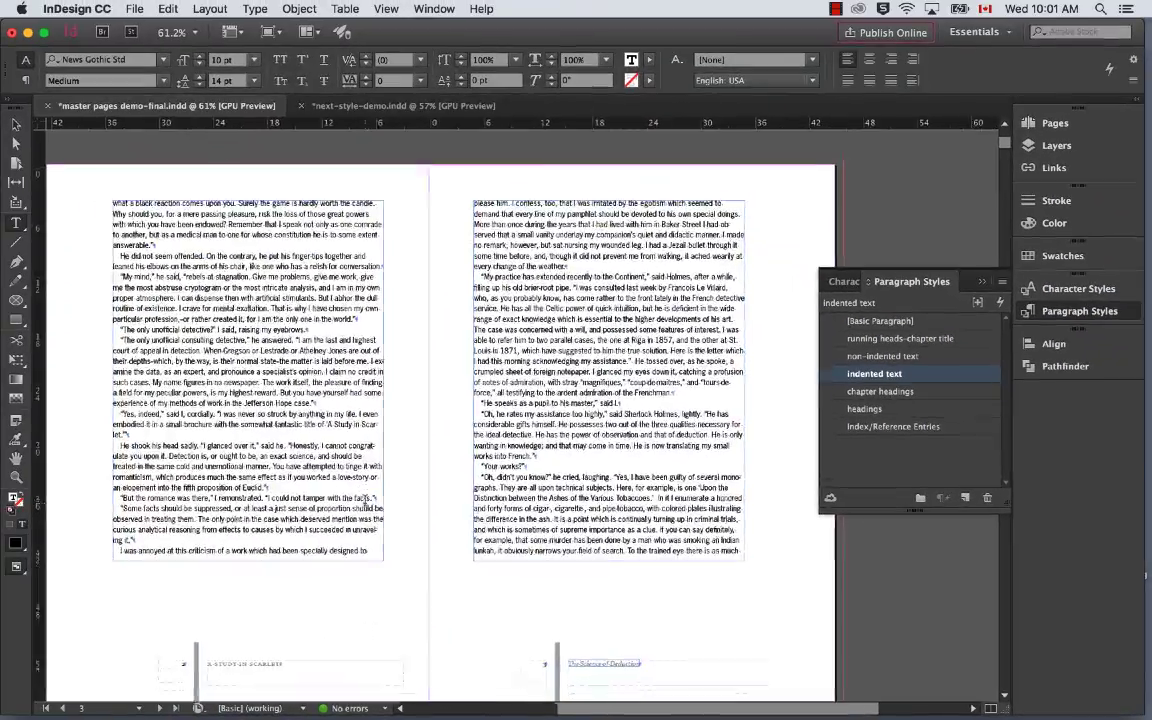
scroll(365, 500, "down", 5)
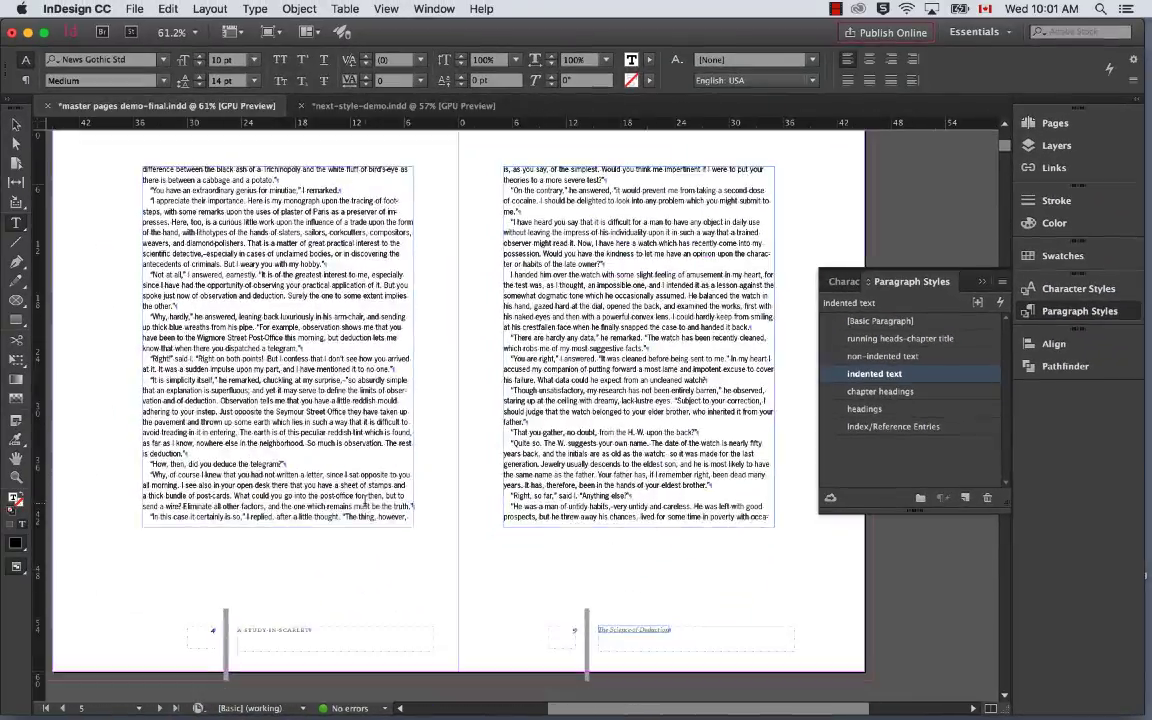
scroll(365, 500, "down", 10)
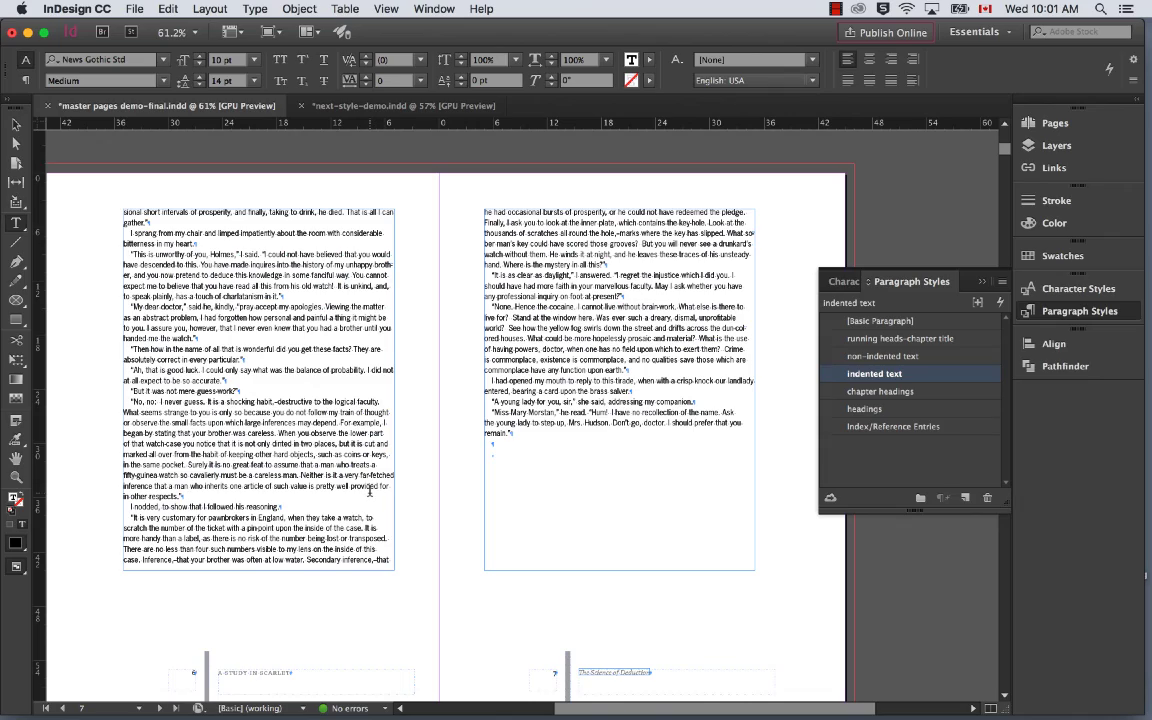
scroll(369, 490, "down", 1)
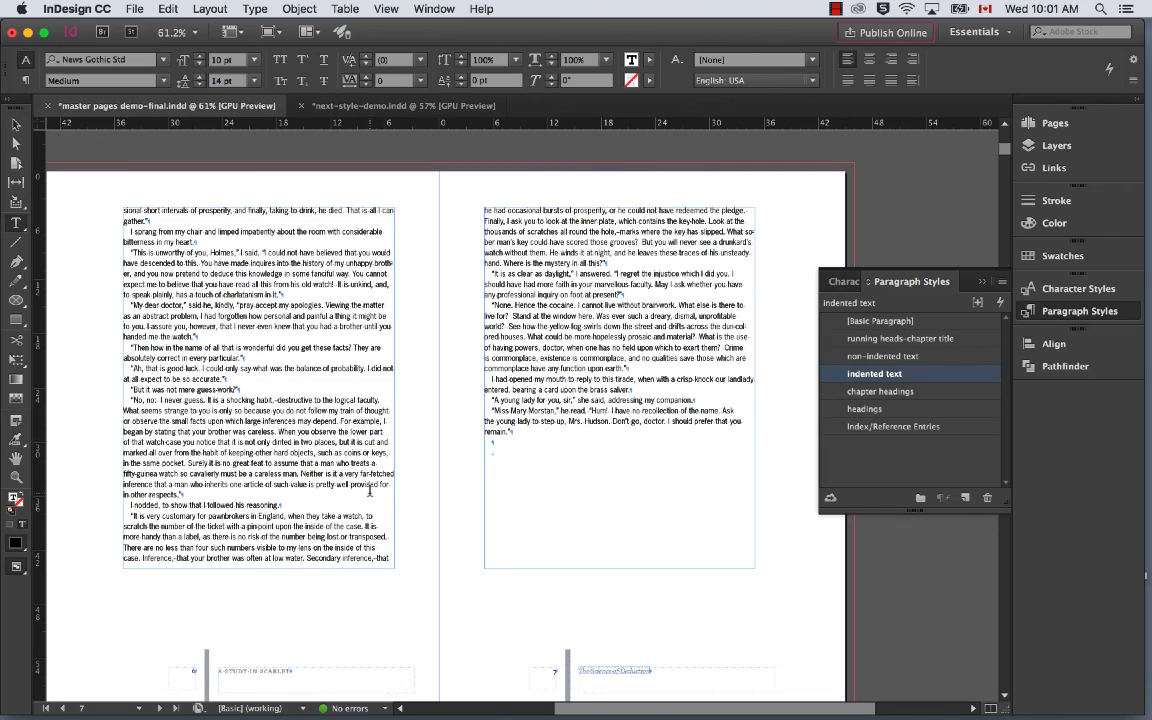
scroll(369, 490, "down", 10)
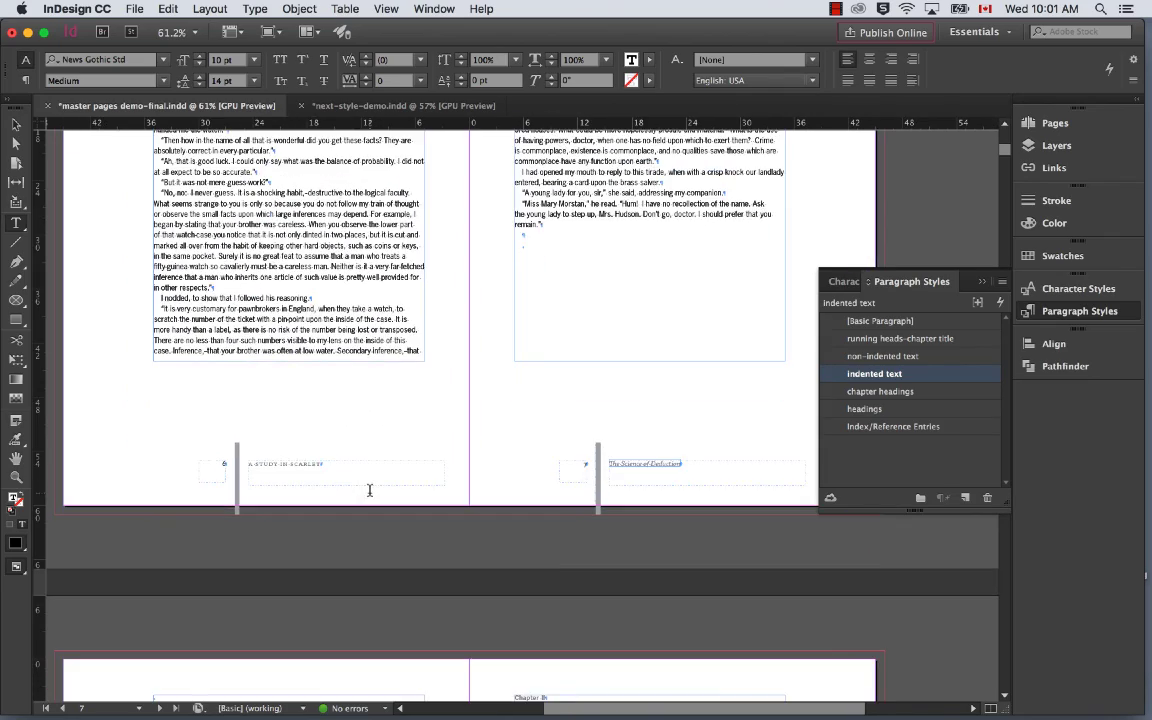
scroll(369, 490, "down", 5)
scroll(369, 490, "right", 4)
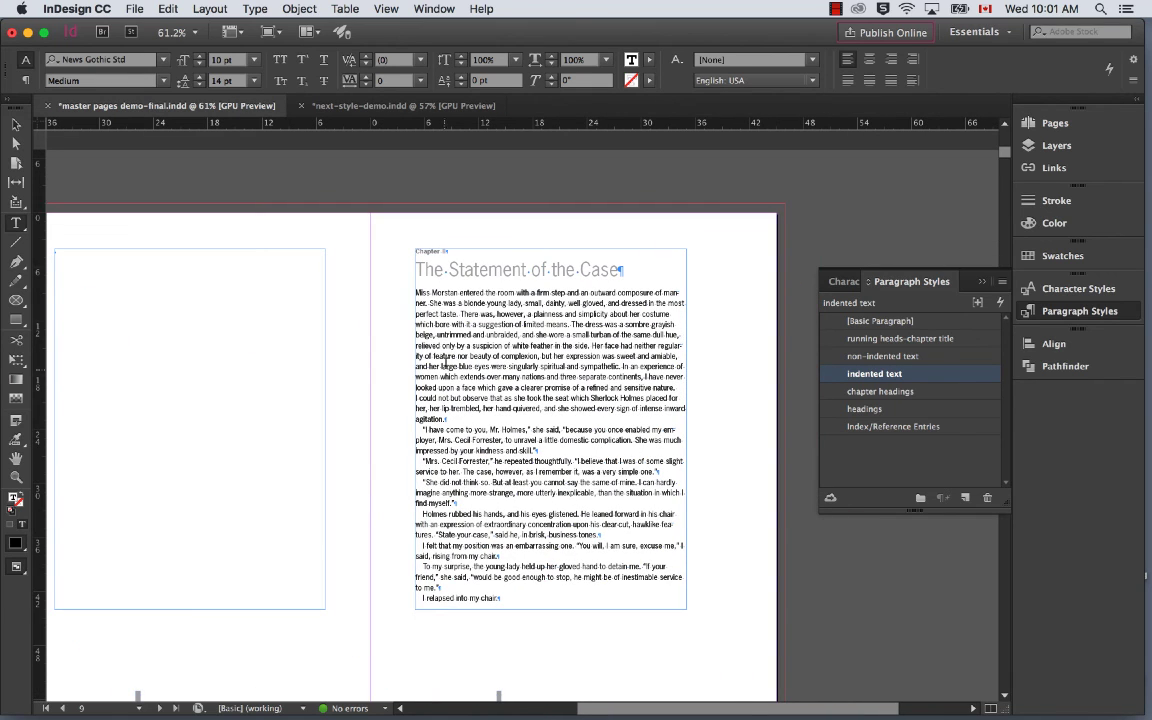
left_click(433, 251)
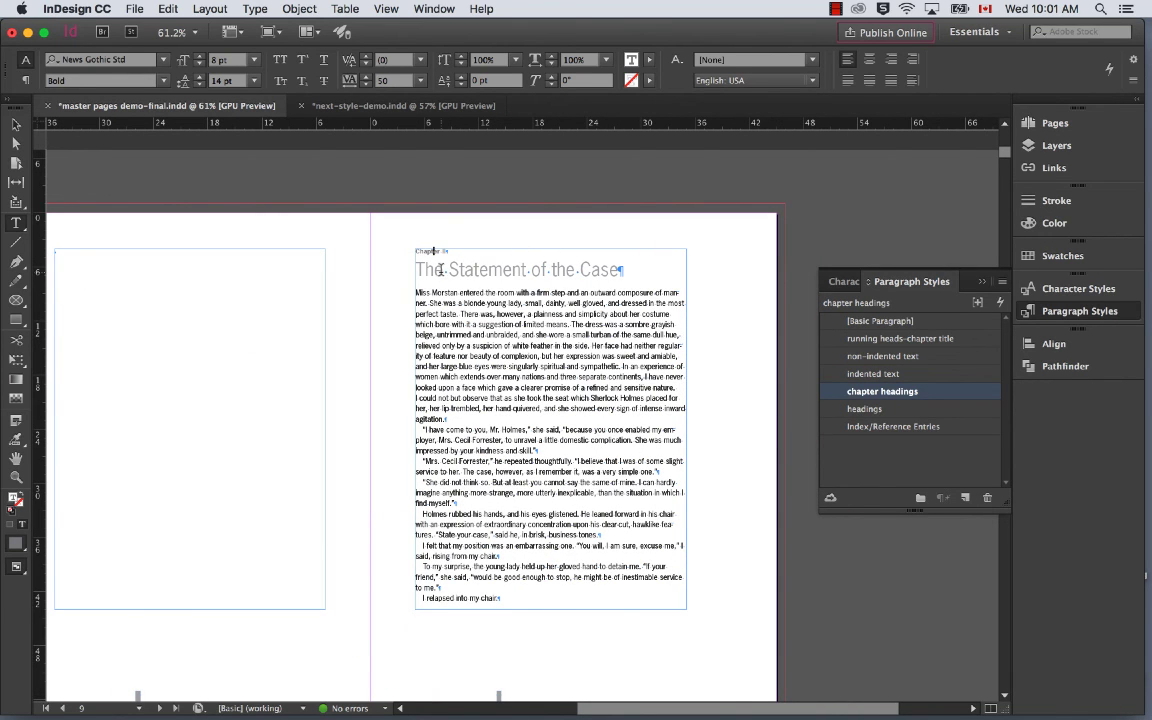
- Return to the opening page of the chapter "The Science of Deduction"
scroll(431, 409, "up", 15)
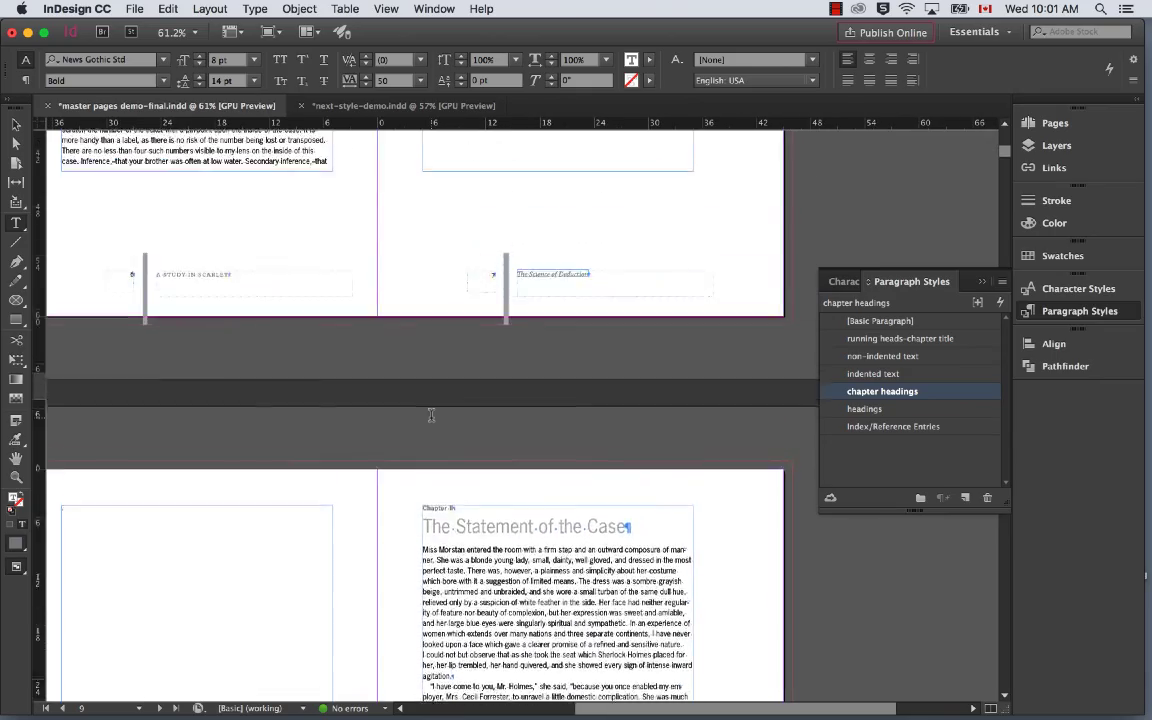
scroll(431, 414, "up", 15)
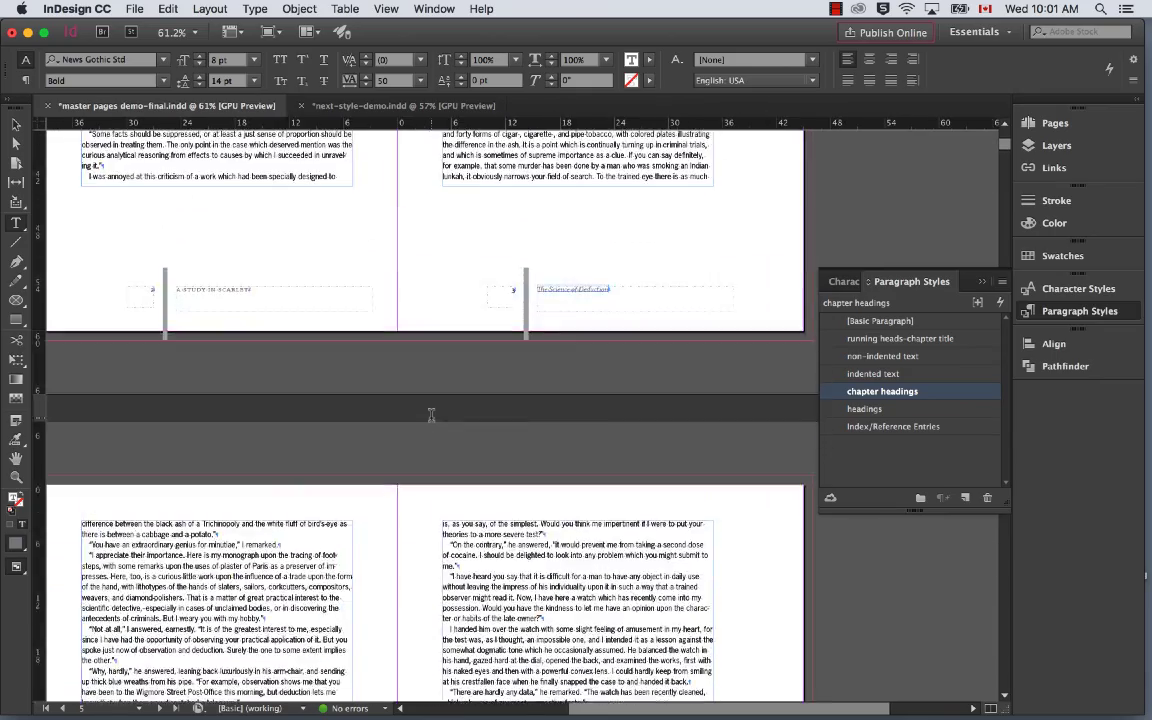
scroll(431, 414, "up", 5)
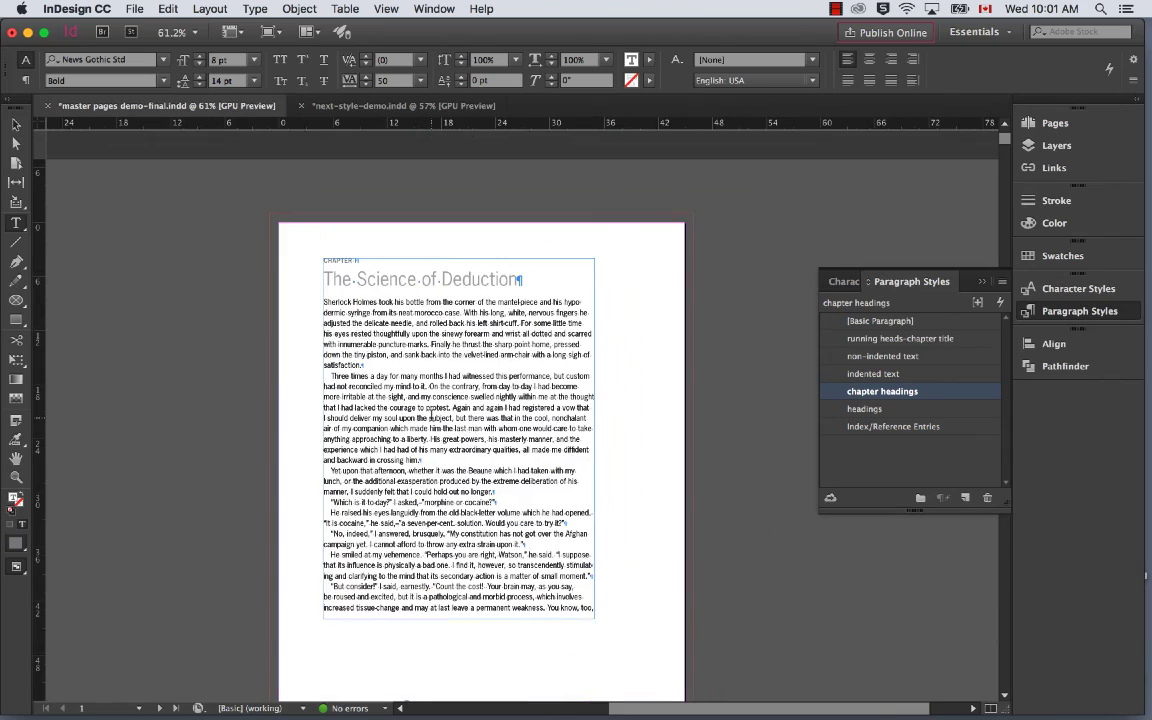